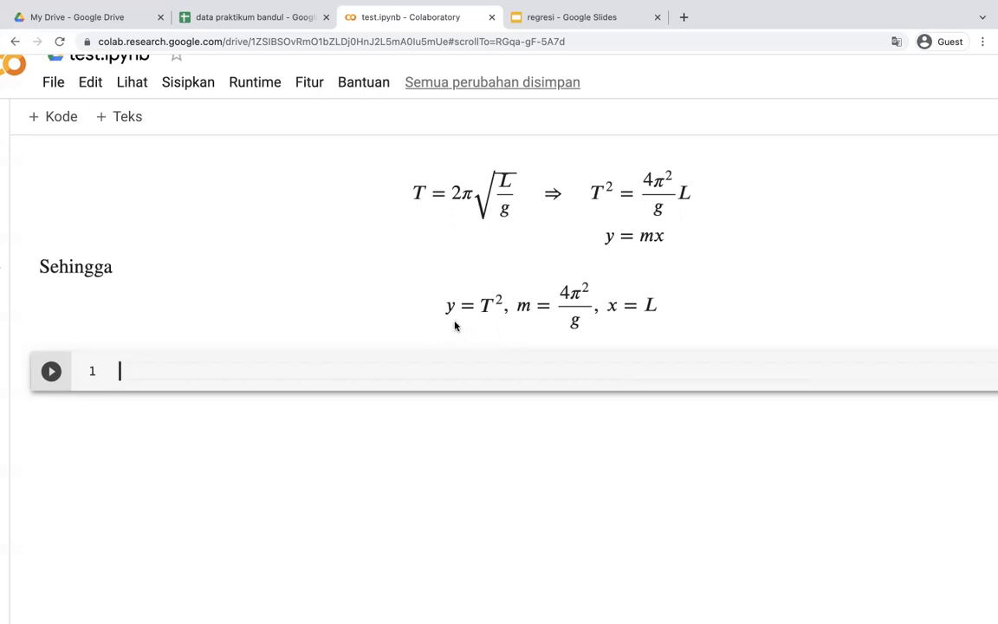
Review the pendulum data table in the data praktikum bandul spreadsheet and the linear regression formulas for a and b in the regresi slides
left_click(260, 17)
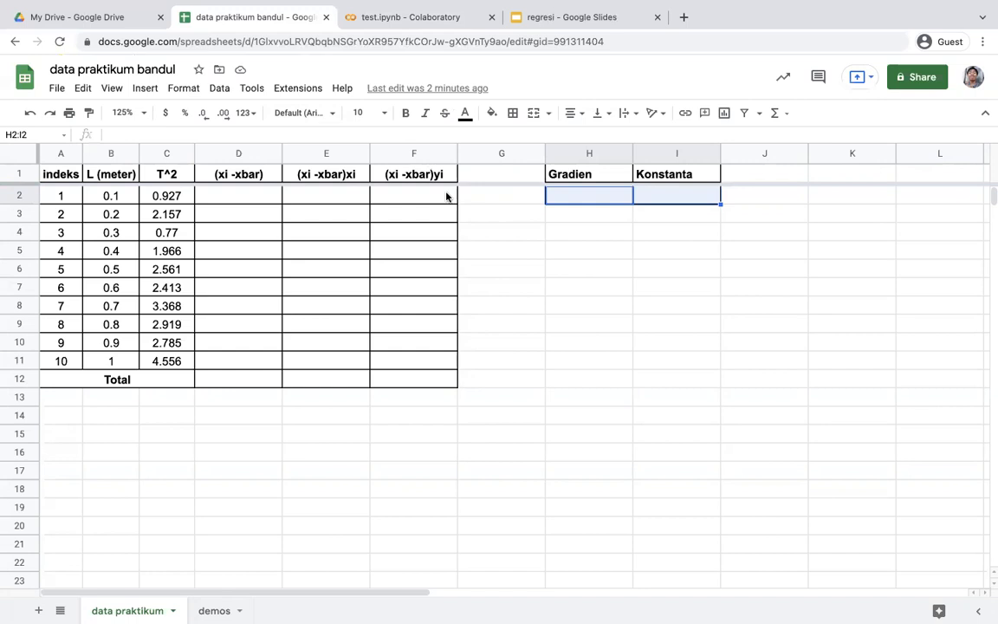
left_click(596, 238)
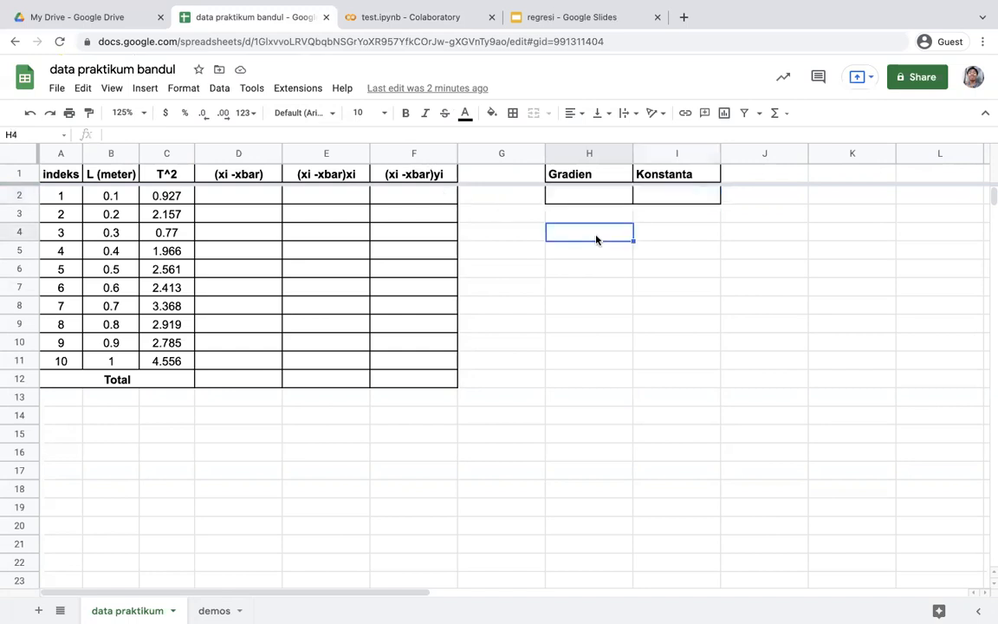
left_click(570, 19)
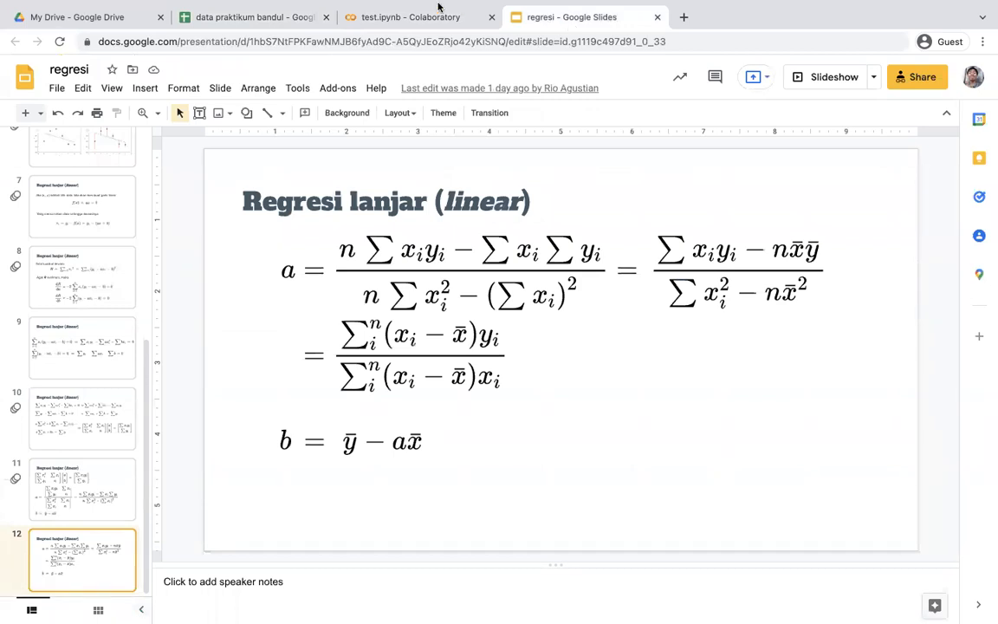
scroll(111, 293, "up", 3)
scroll(111, 295, "up", 5)
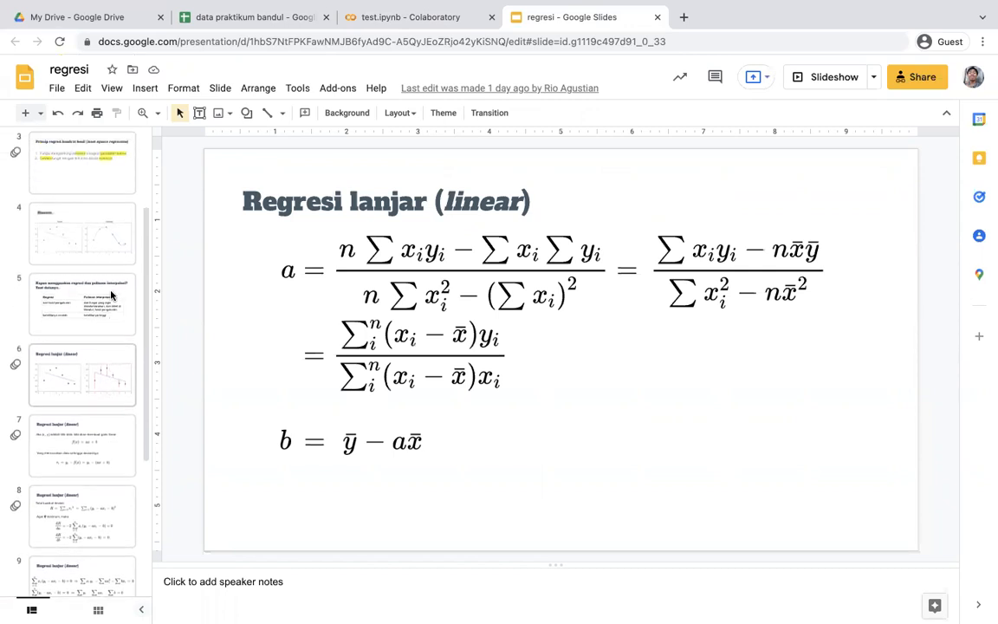
scroll(111, 295, "down", 2)
scroll(111, 296, "down", 1)
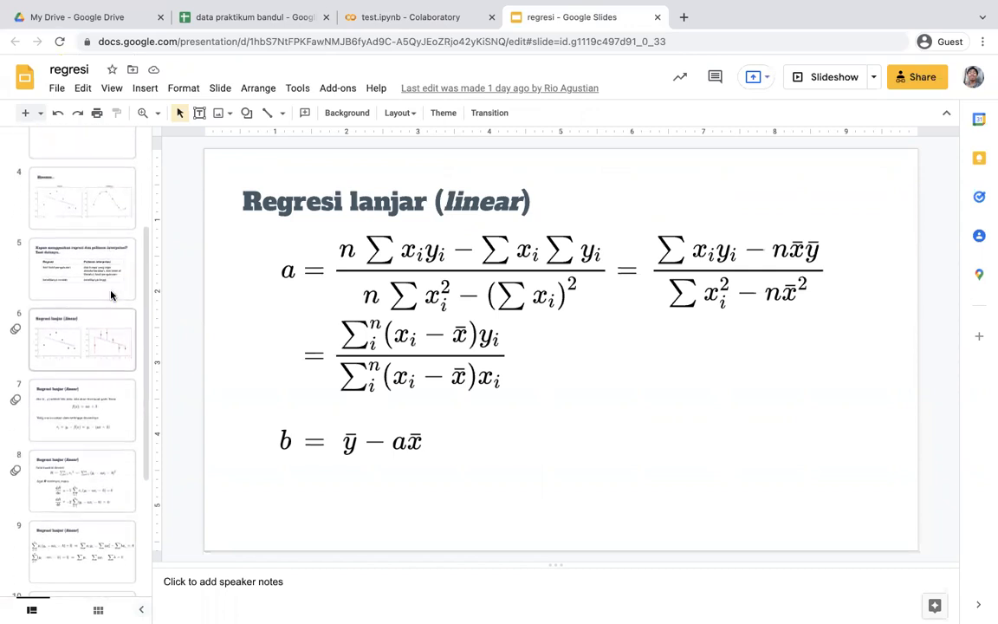
left_click(92, 394)
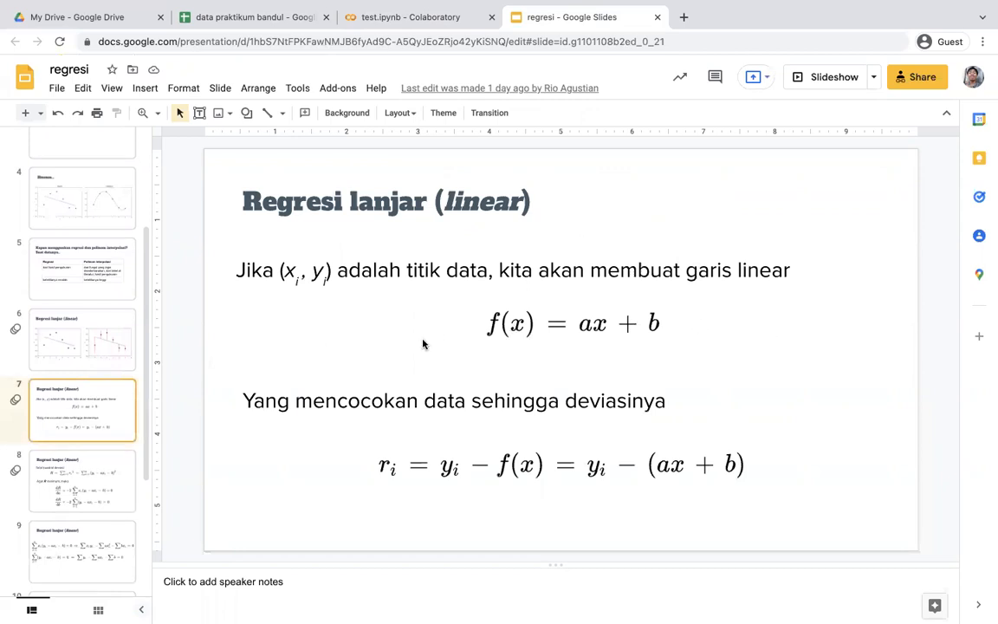
scroll(74, 364, "down", 3)
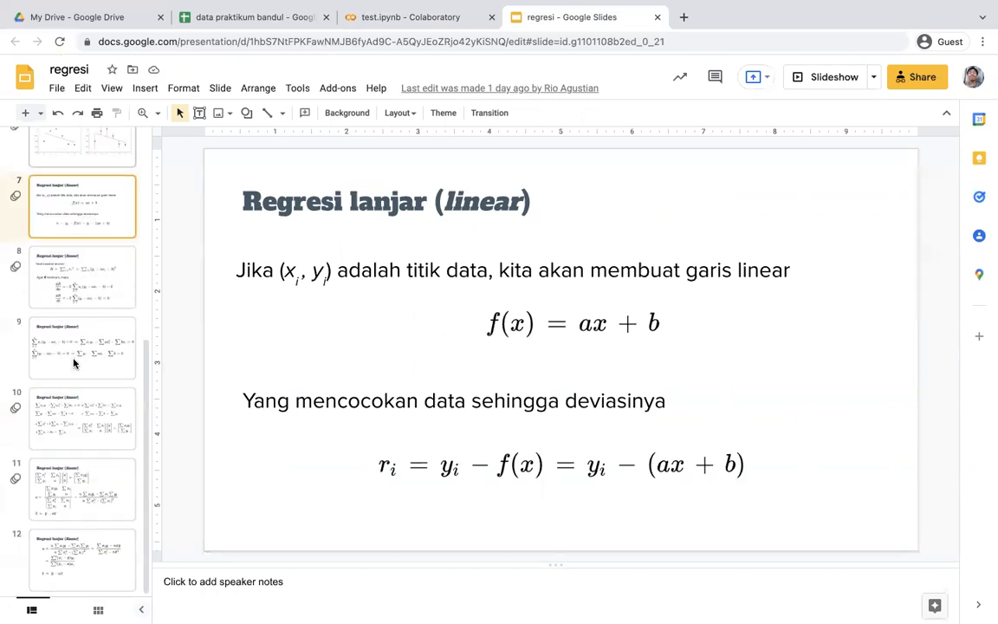
left_click(75, 559)
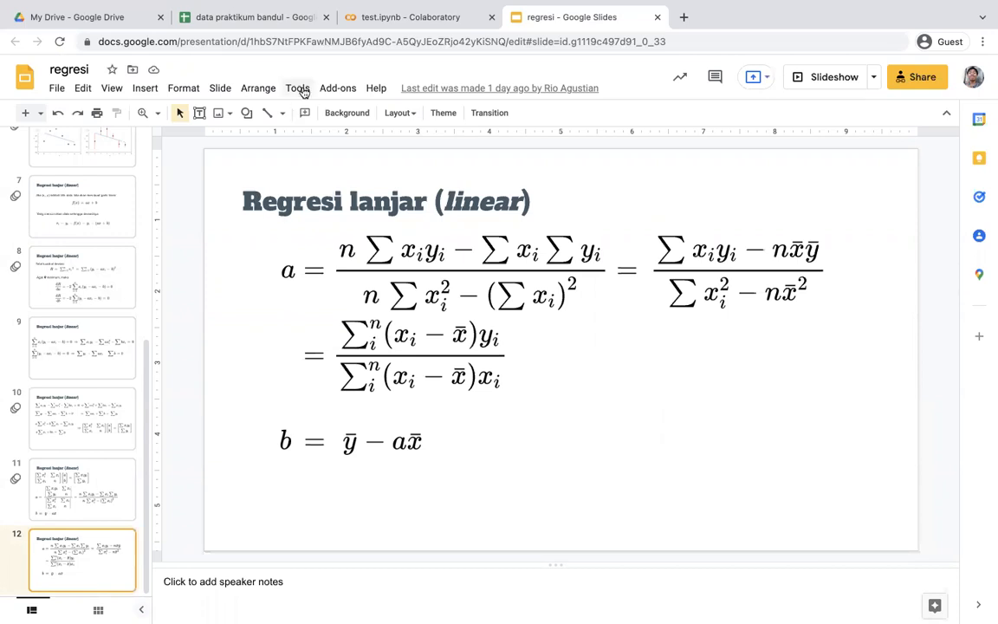
Switch to the data praktikum bandul spreadsheet and enter =b2 - average(B2:B11) in cell D2 of the (xi -xbar) column
mouse_move(256, 15)
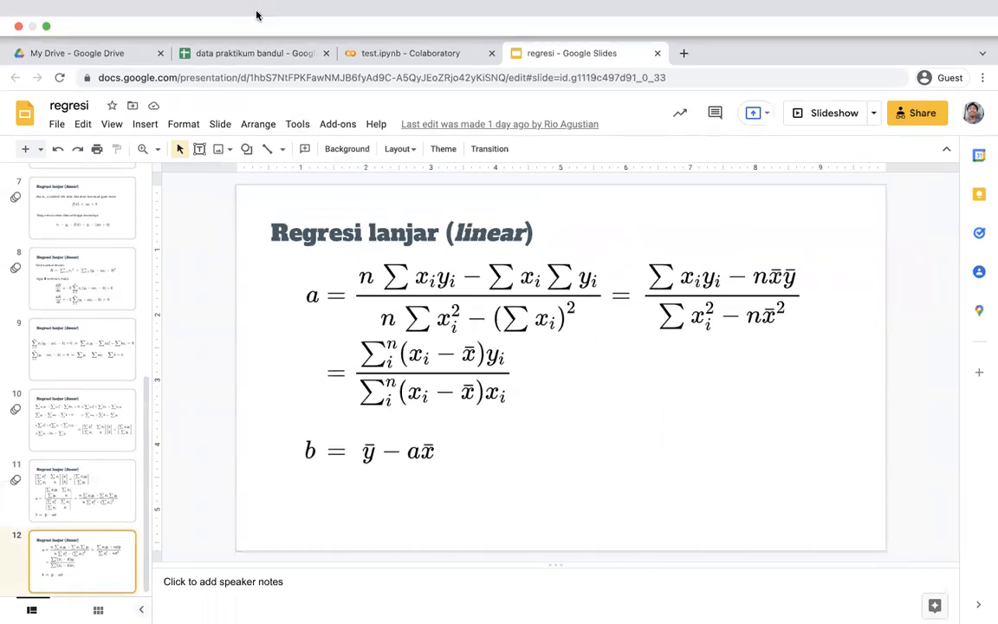
left_click(257, 56)
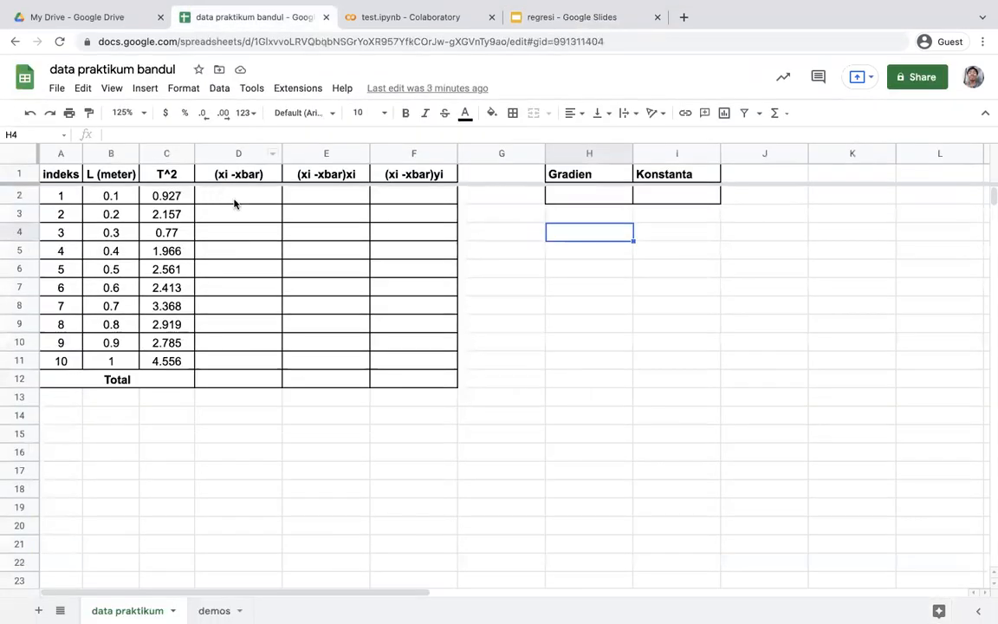
left_click(224, 194)
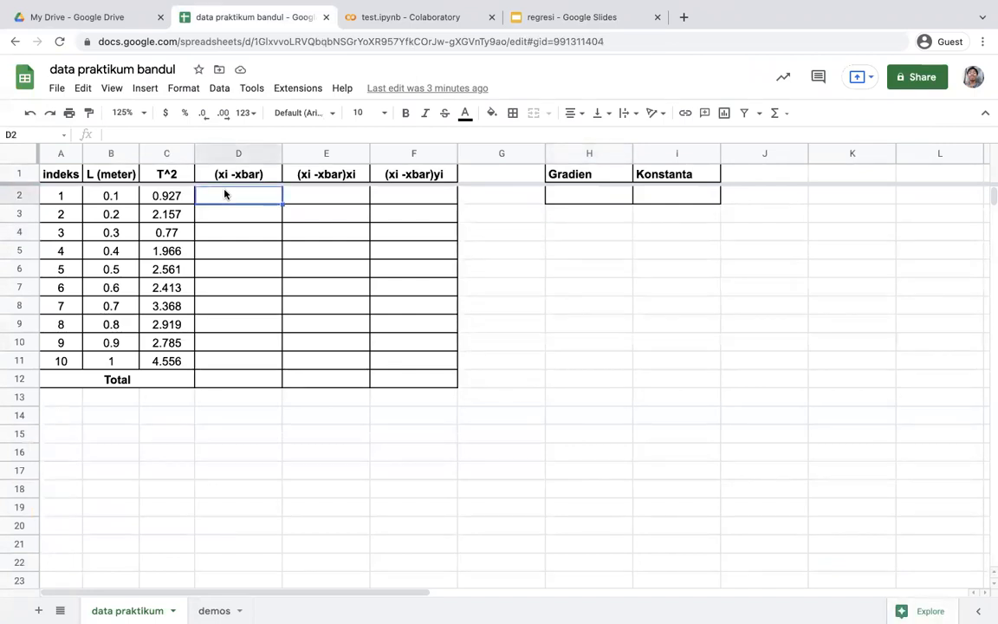
type("=")
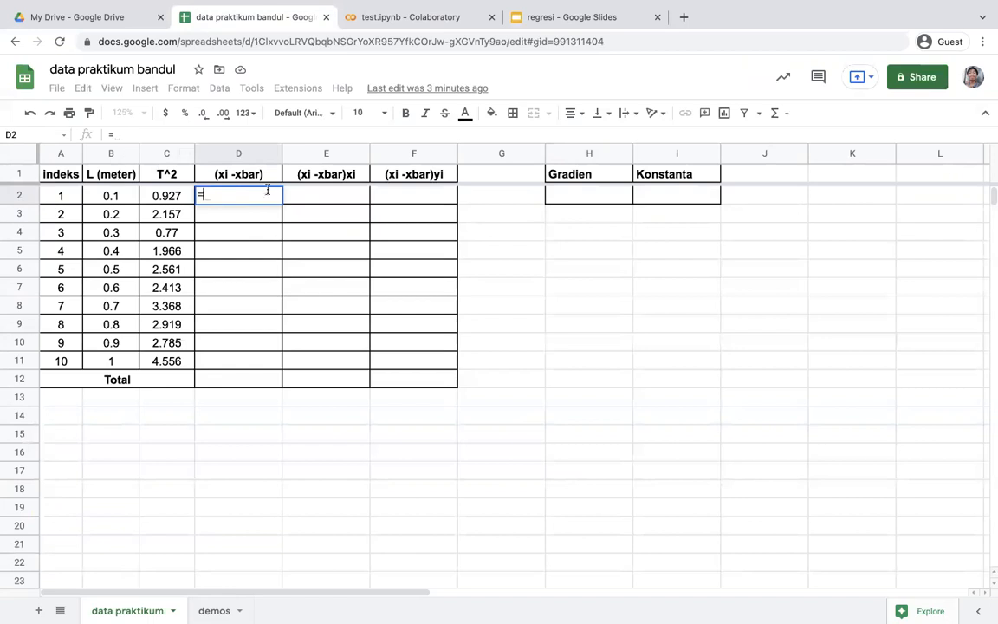
type("b2 - avera")
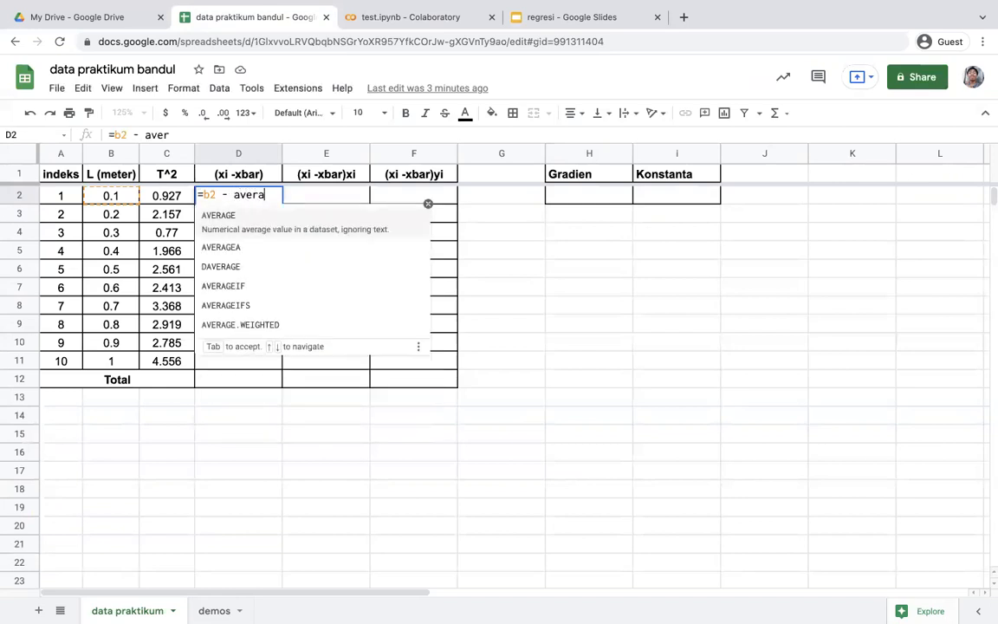
type("ge(")
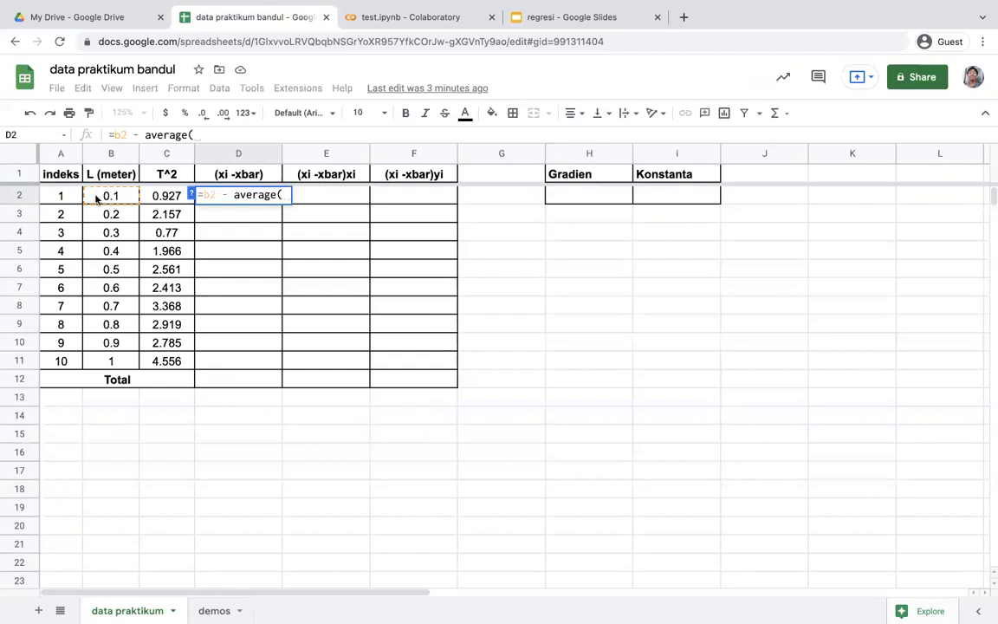
left_click_drag(101, 198, 111, 362)
type(")")
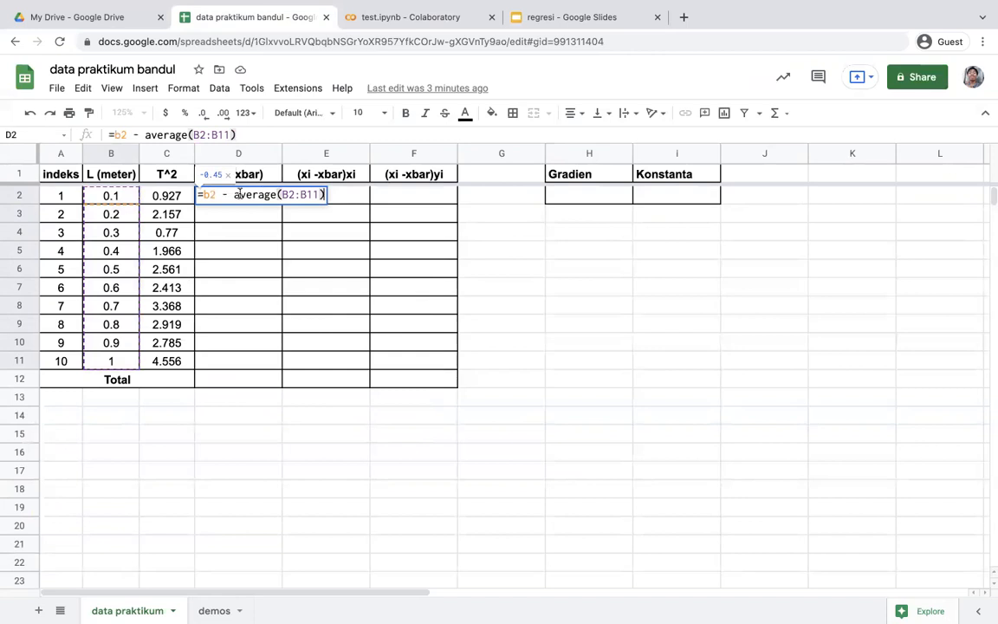
left_click(240, 195)
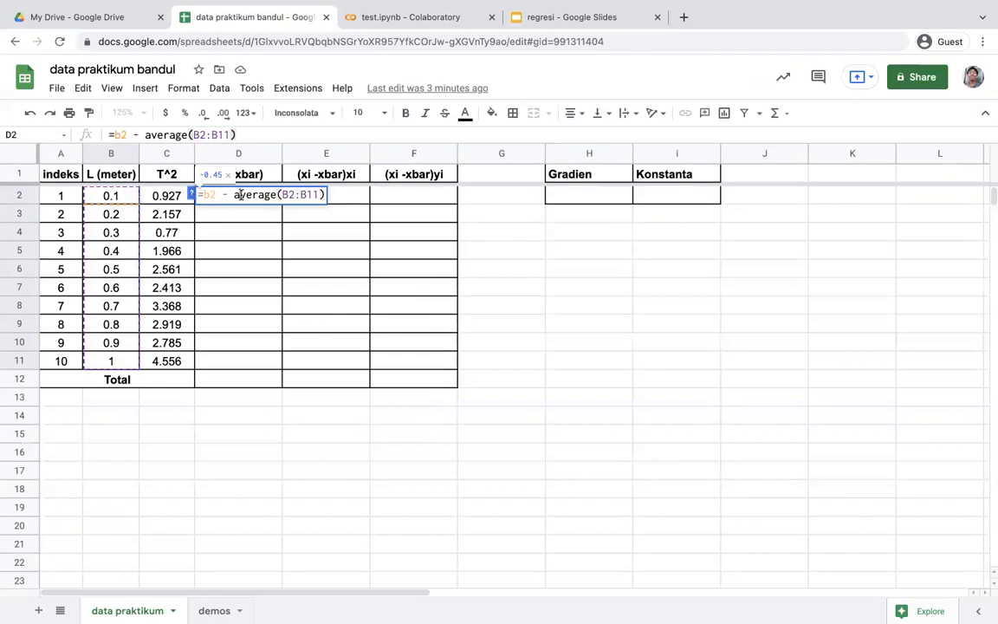
left_click(323, 194)
key("Return")
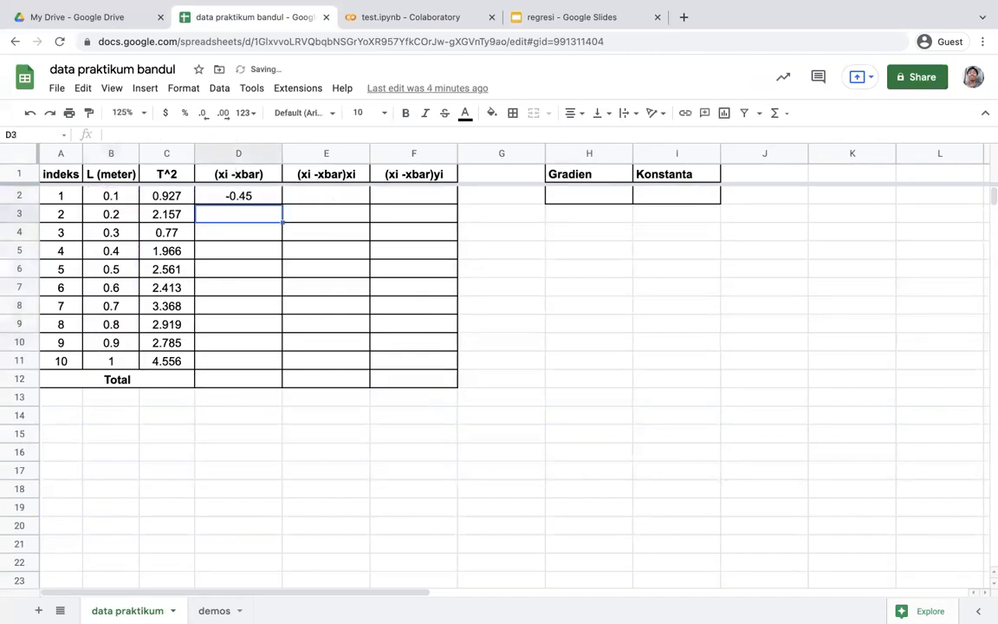
Make the averaged range in D2 absolute as $B$2:$B$11 and fill the formula down through D11
left_click(260, 196)
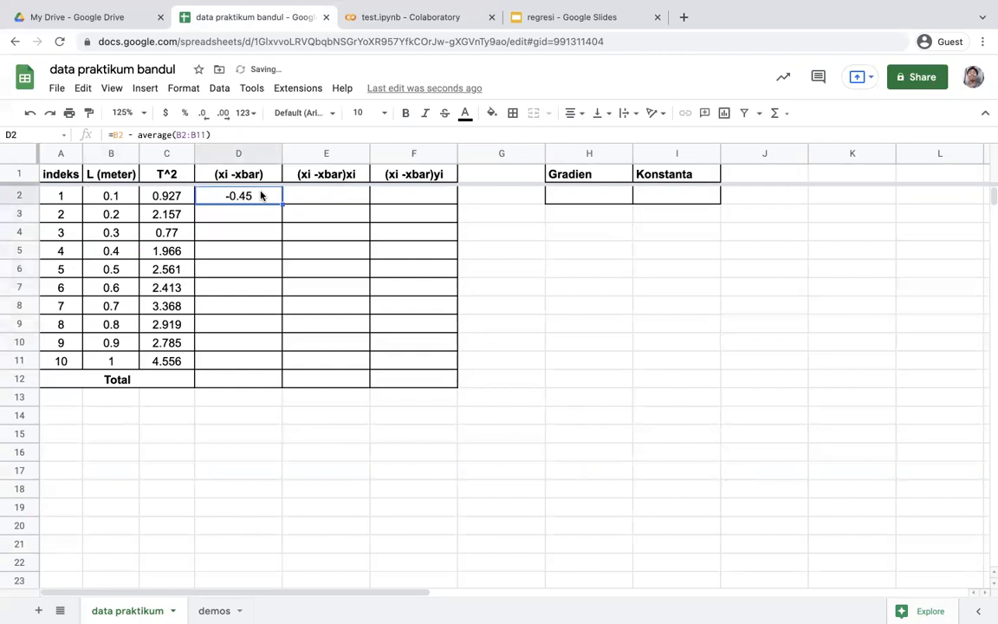
left_click(176, 134)
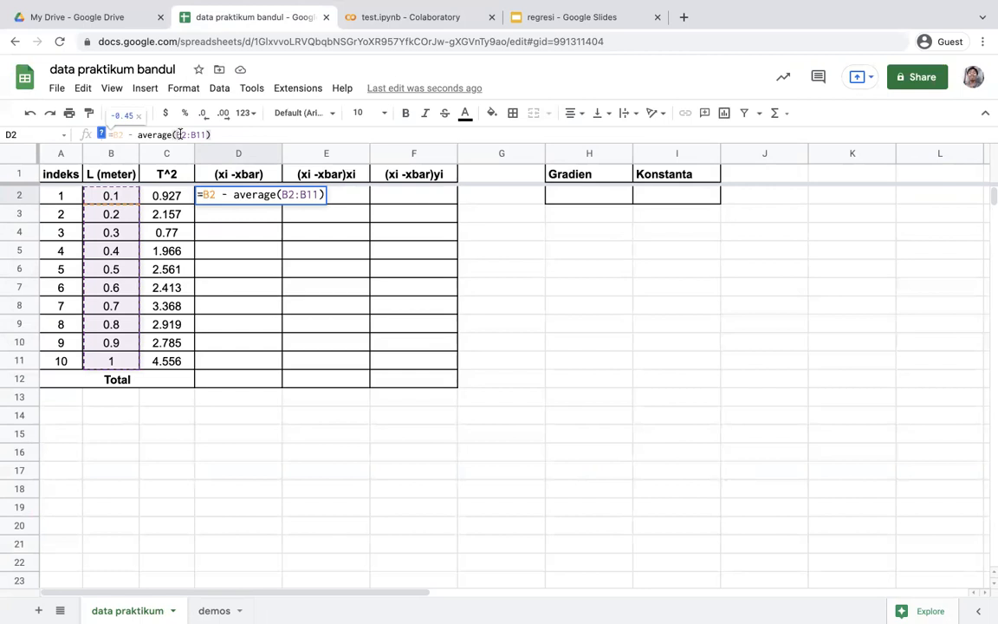
left_click(178, 134)
type("$B")
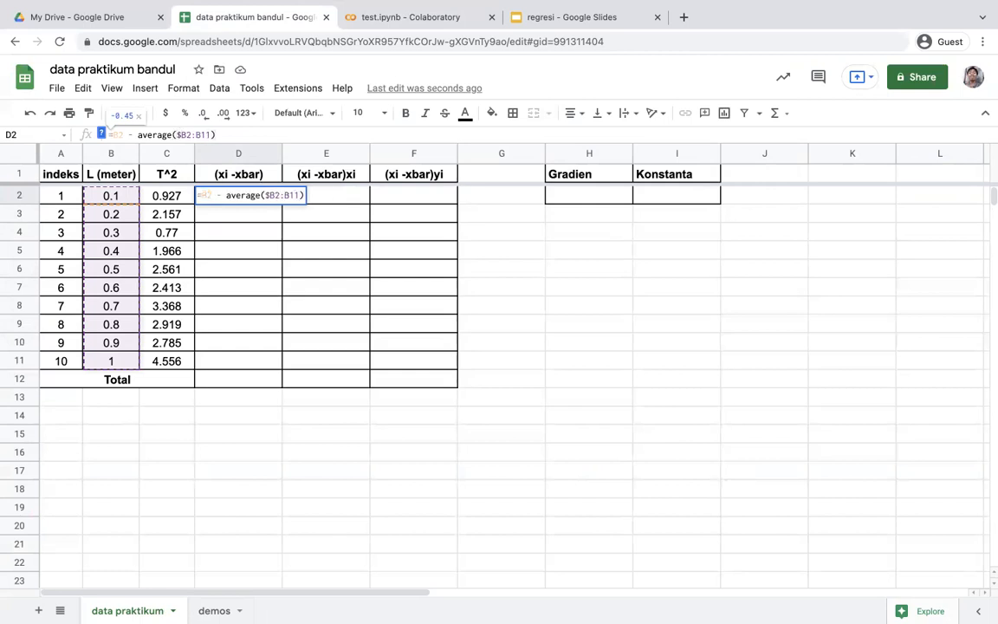
type("$")
key("Right")
key("Right")
type("$")
key("Right")
type("$")
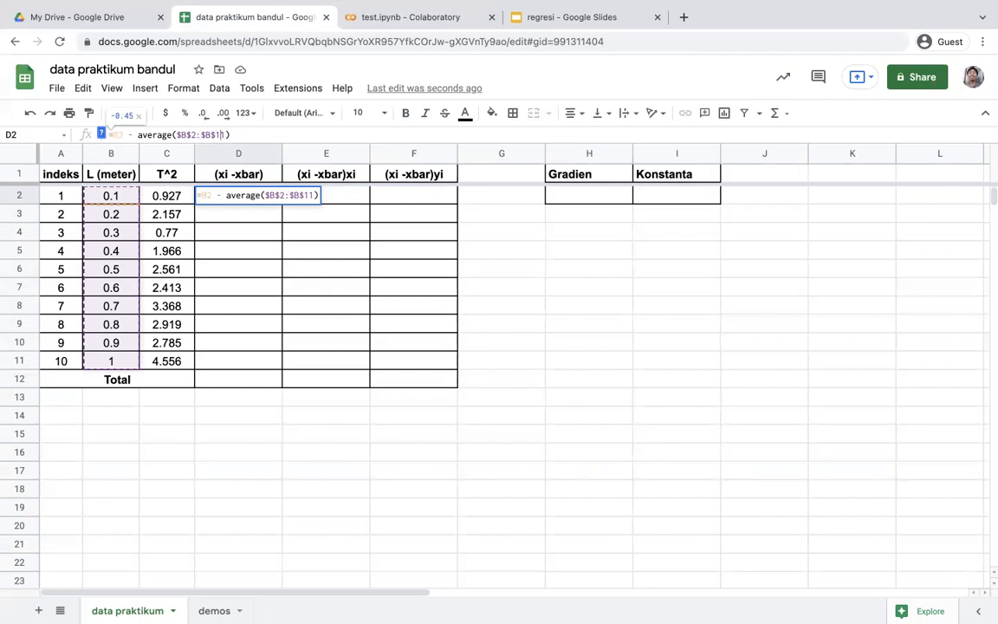
key("Return")
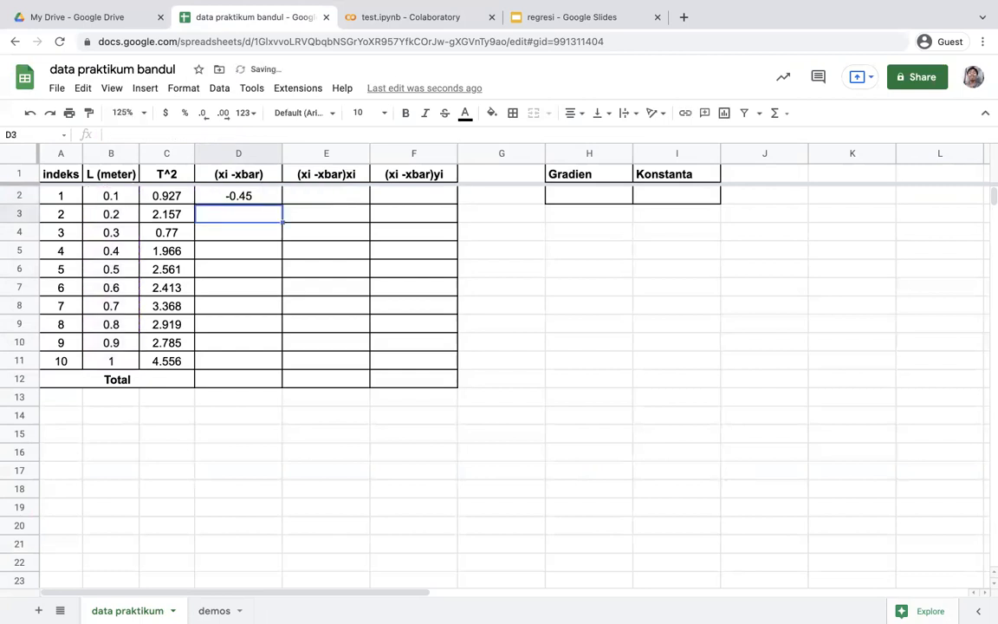
left_click(261, 196)
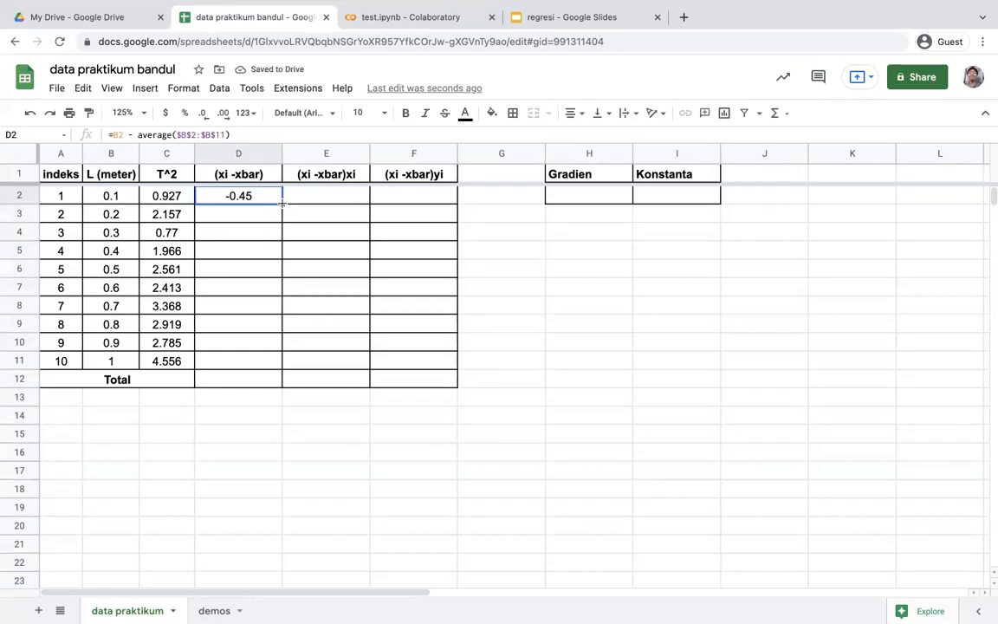
double_click(281, 202)
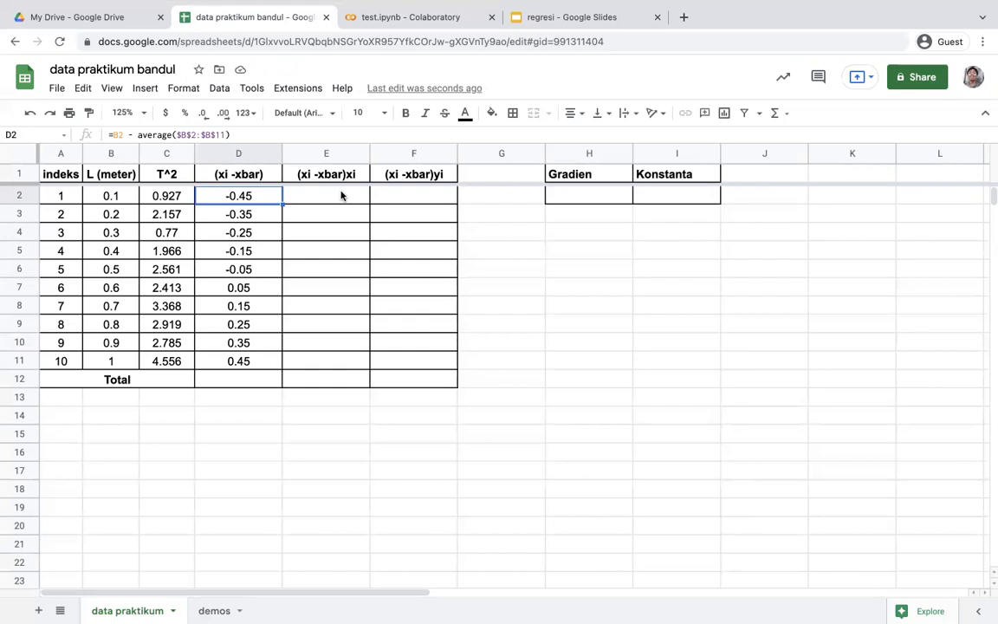
Enter =d2 * b2 in E2, accept the suggested autofill for the (xi -xbar)xi column, and clear the Total cell E12
left_click(341, 195)
type("=")
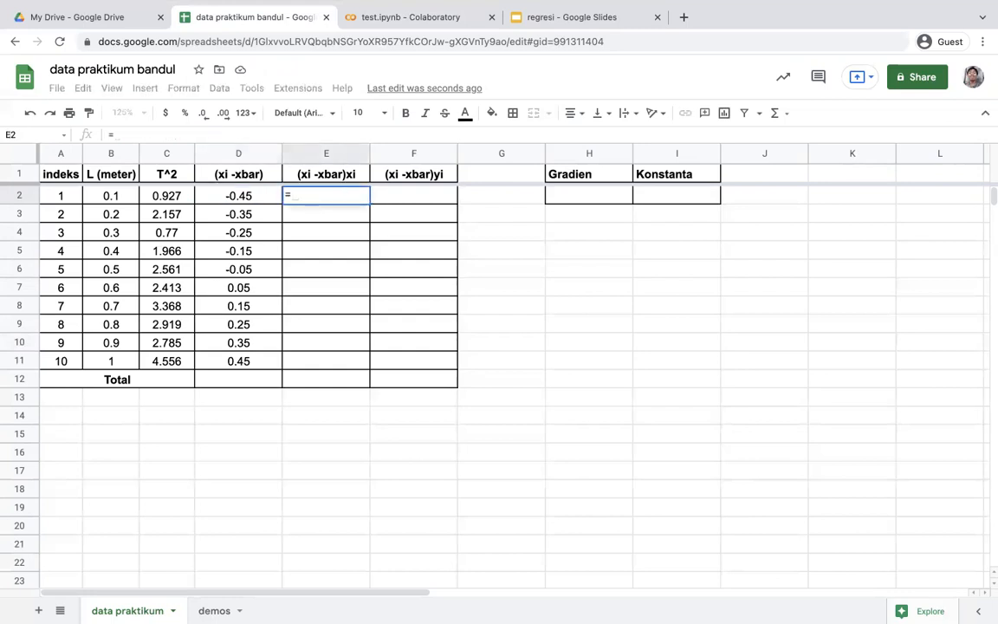
type("d2")
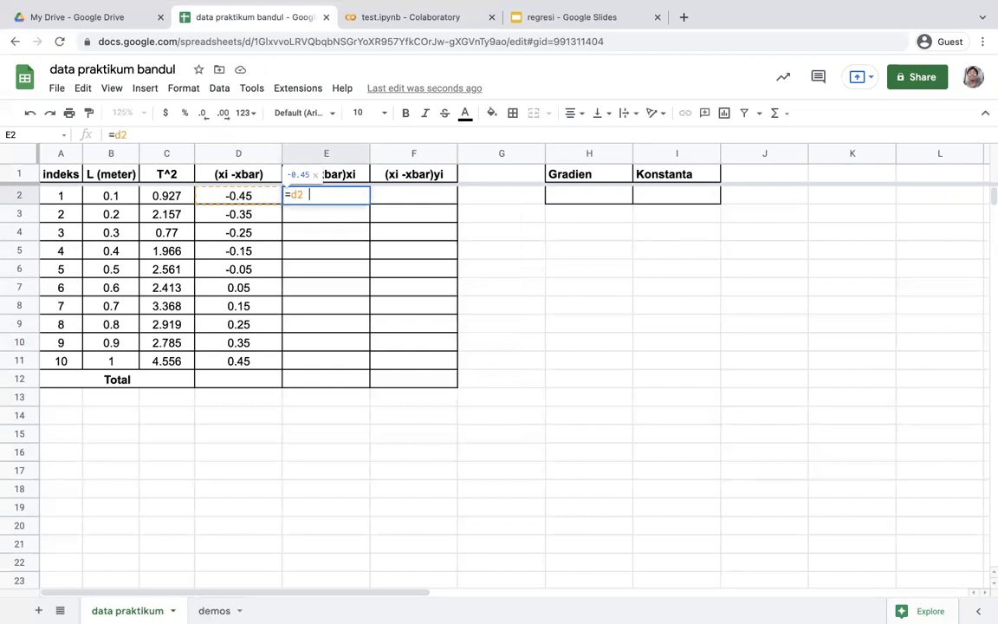
type(" * ")
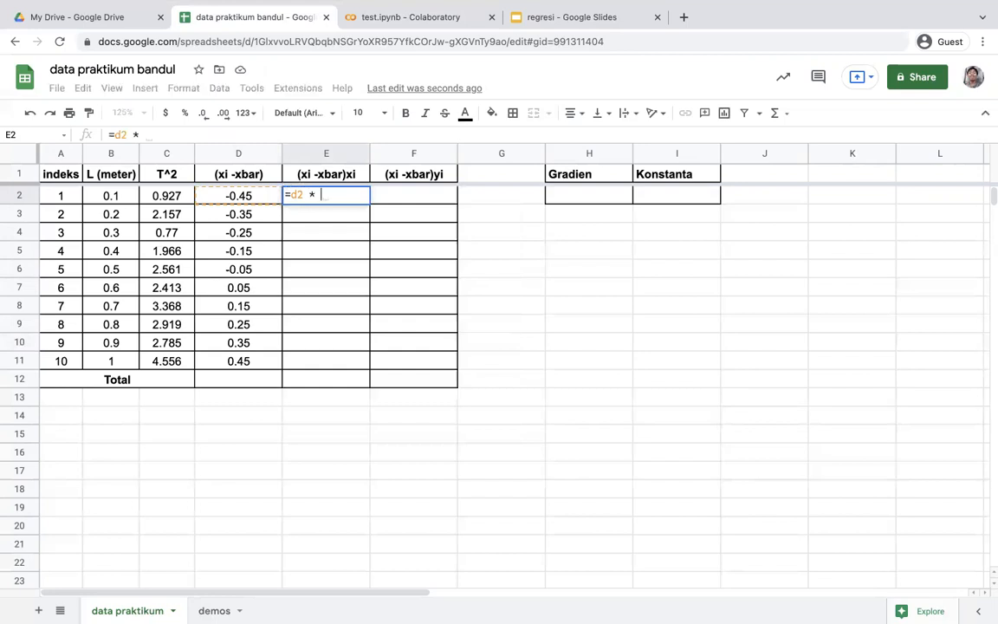
type("b2")
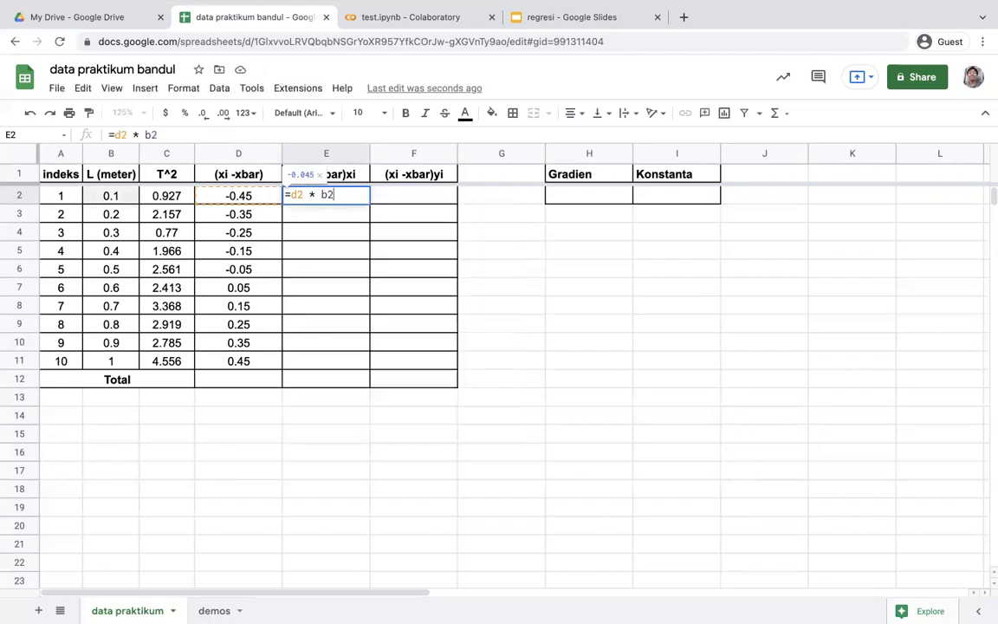
key("Return")
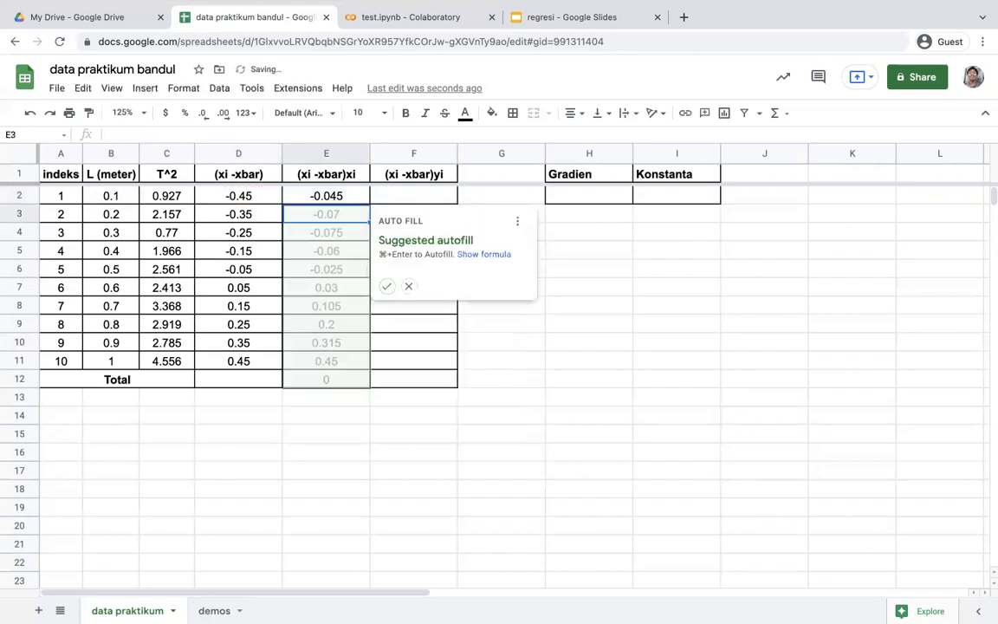
left_click(387, 286)
left_click(320, 381)
key("Delete")
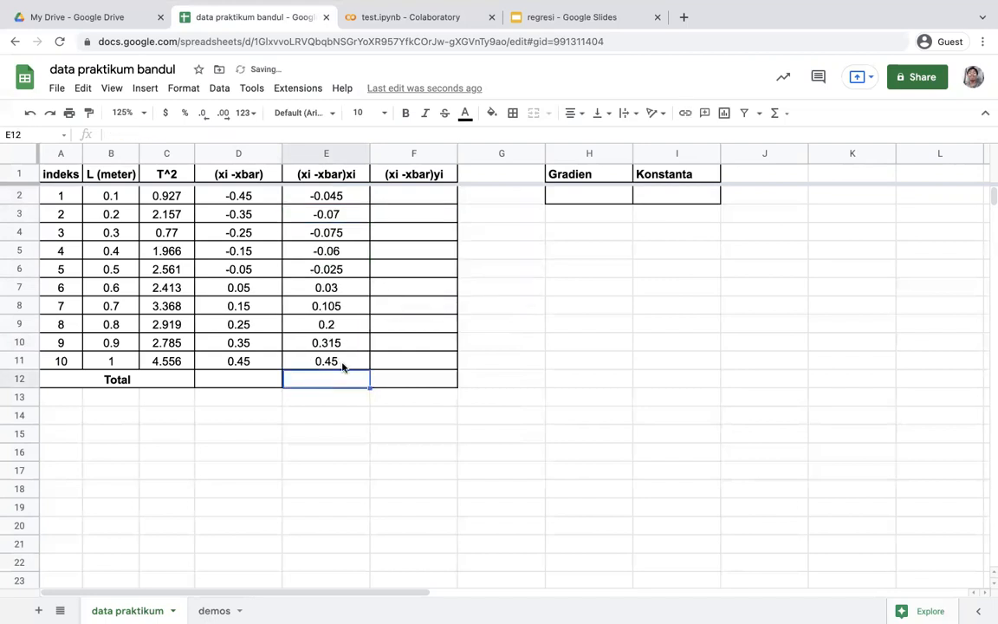
Enter =d2 * c2 in F2, accept the suggested autofill for the (xi -xbar)yi column, and clear the Total cell F12
left_click(401, 195)
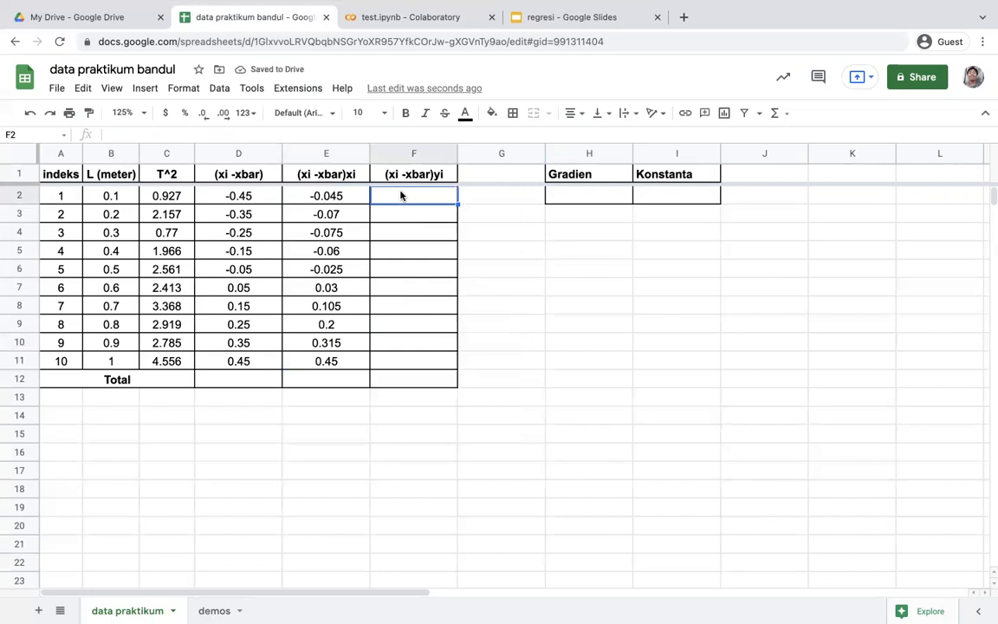
type("d")
type("=")
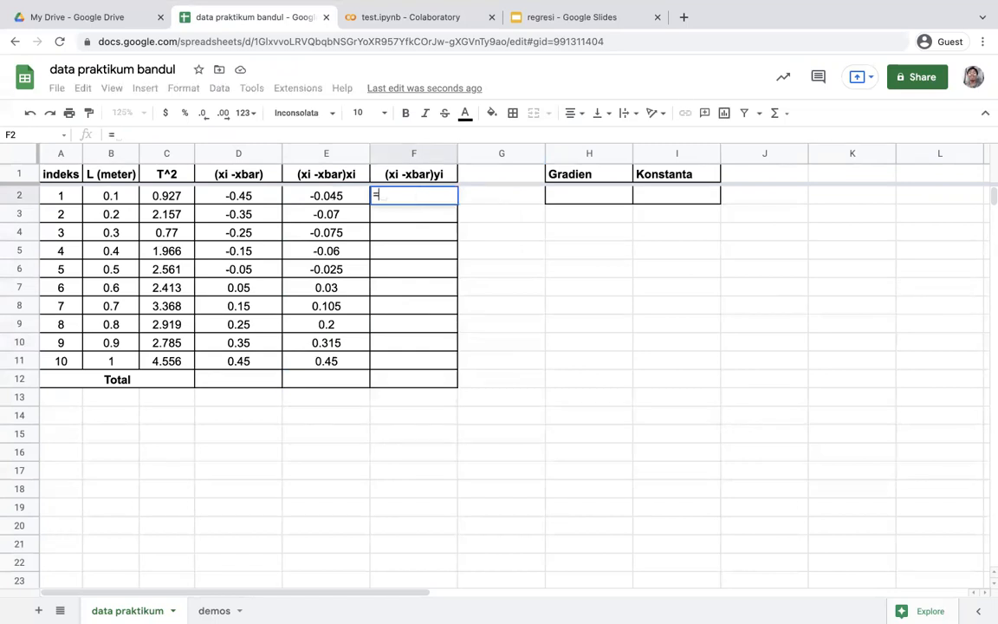
type("d2 * c2")
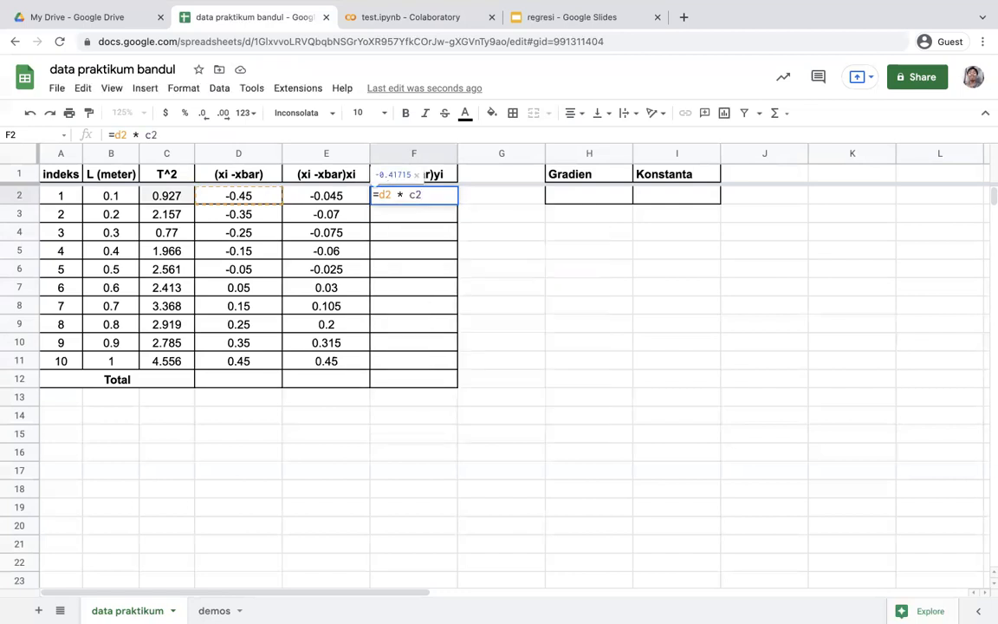
key("Return")
key("super+Return")
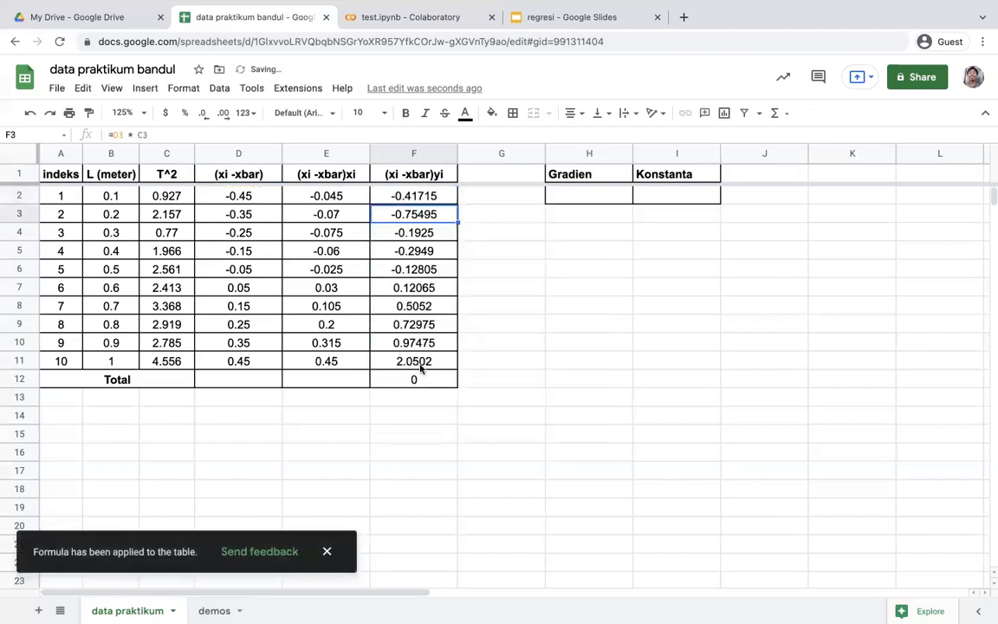
left_click(419, 378)
key("BackSpace")
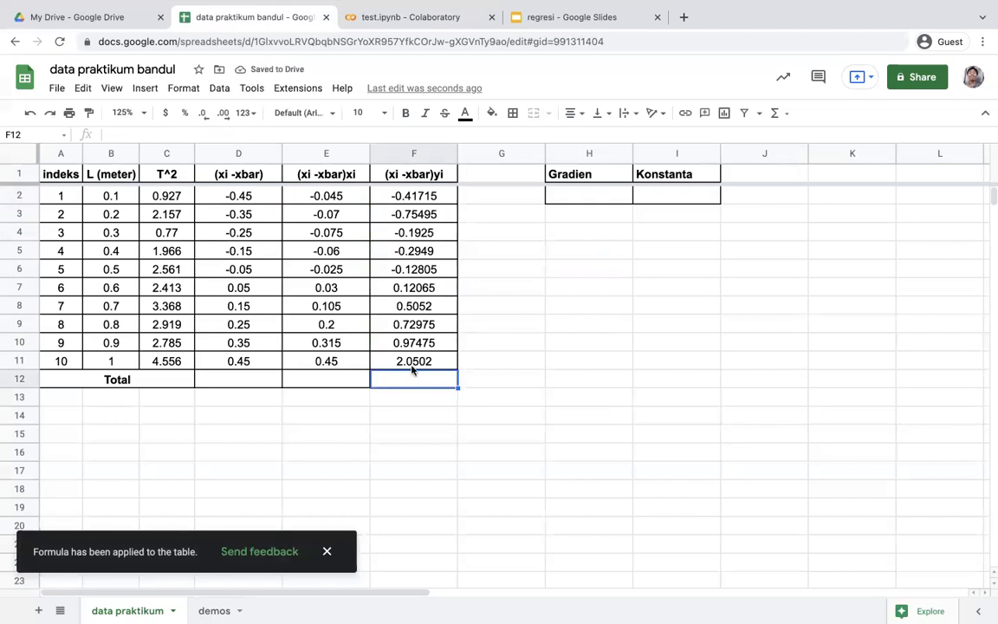
Enter =SUM(E2:E11) in E12 and =SUM(F2:F11) in F12 to fill the Total row
left_click(325, 385)
type("=sum")
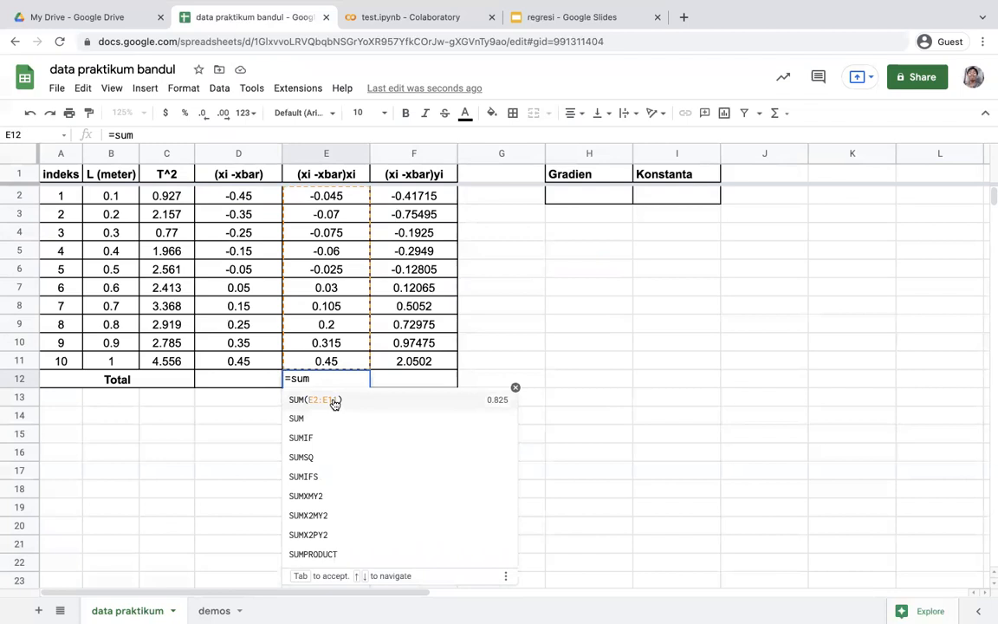
left_click(334, 401)
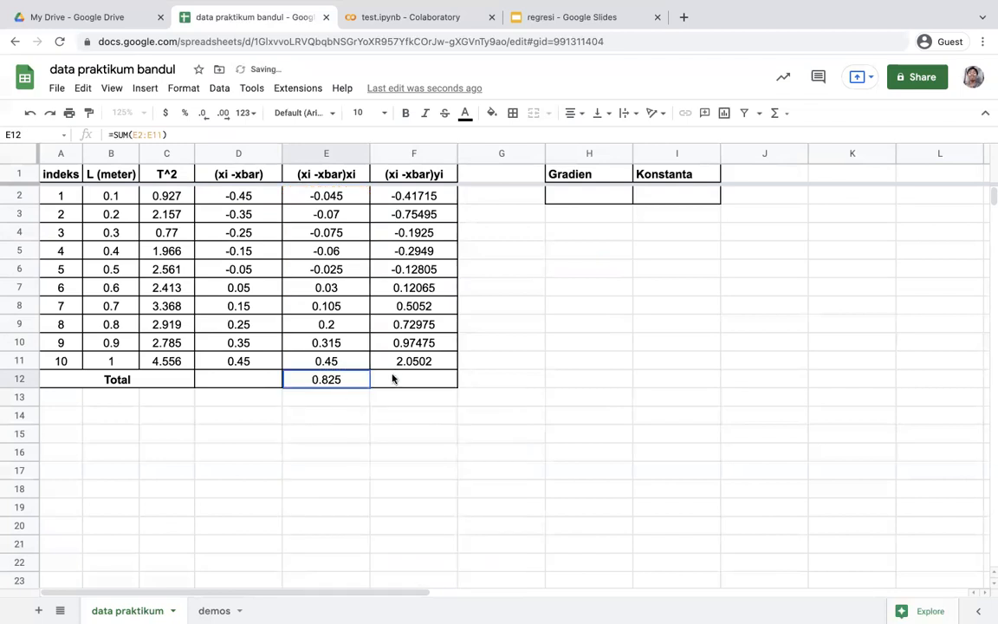
left_click(392, 379)
type("=sum")
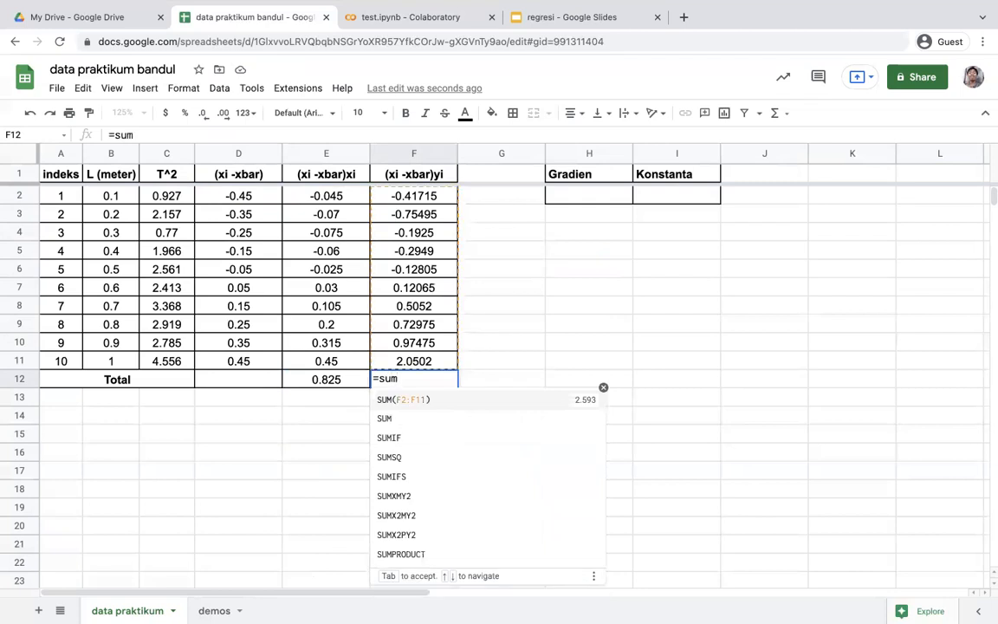
type("(")
key("BackSpace")
left_click(437, 400)
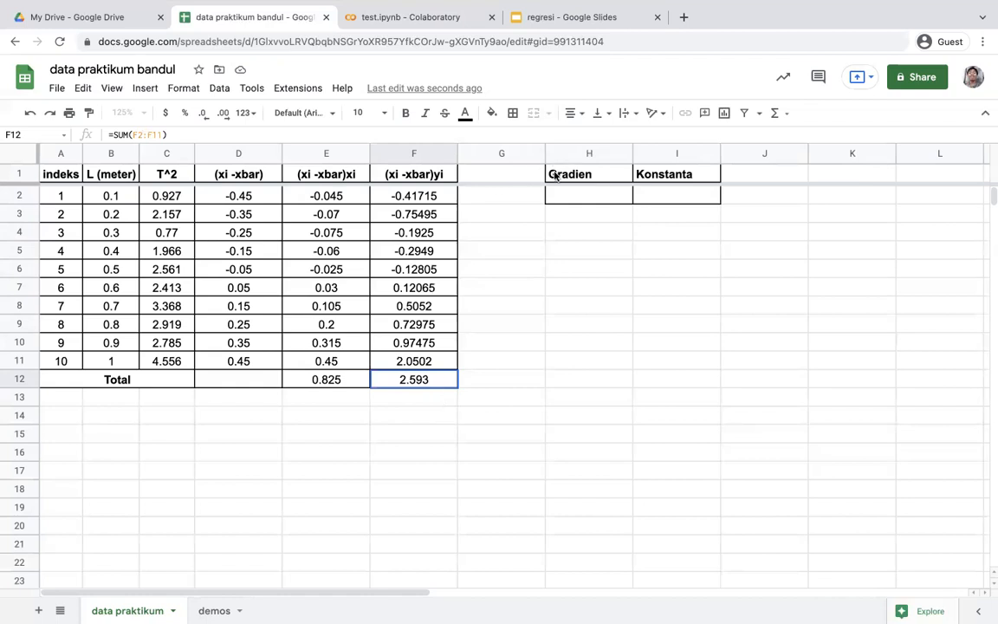
Compute the Gradien value in H2 with the formula =f12 / e12
left_click(561, 199)
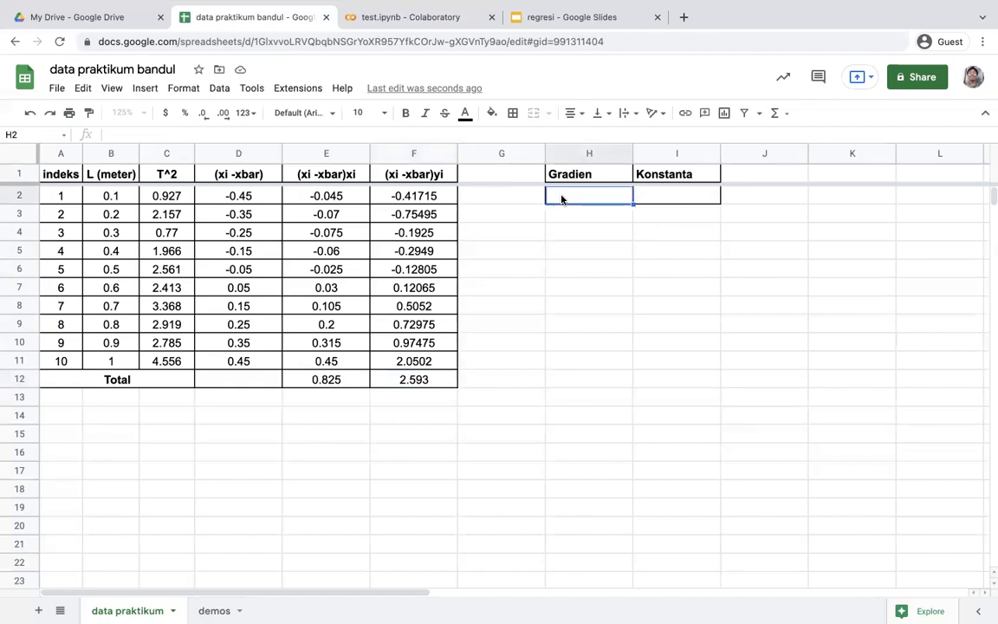
type("=")
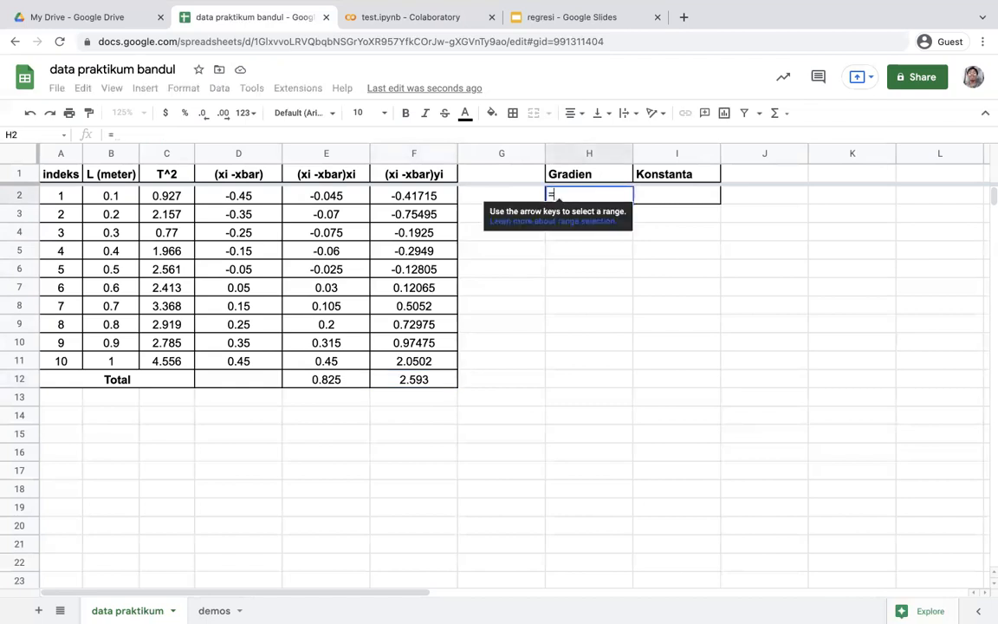
type("f")
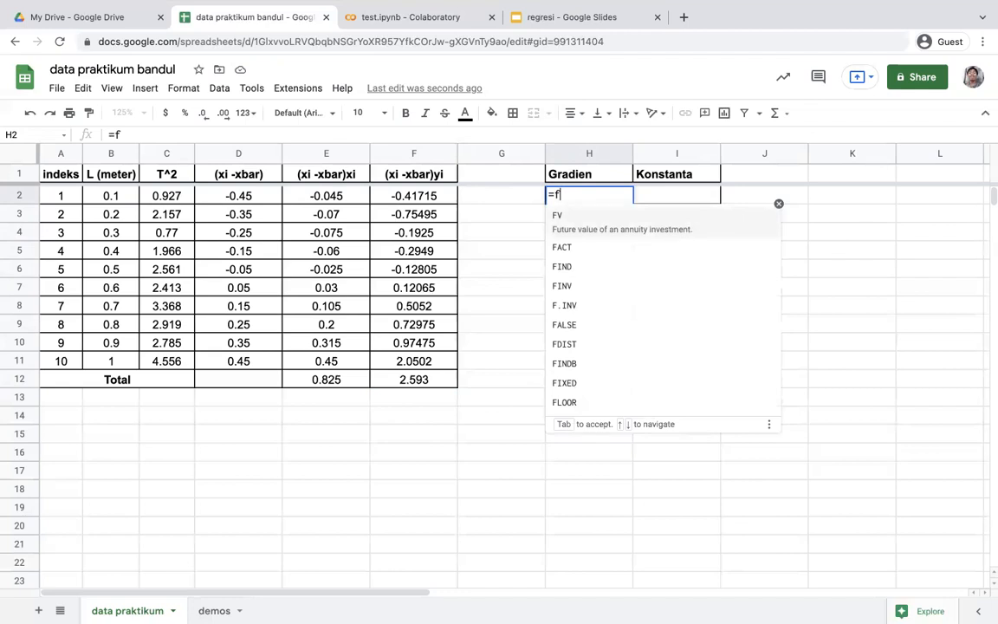
type("12 / ")
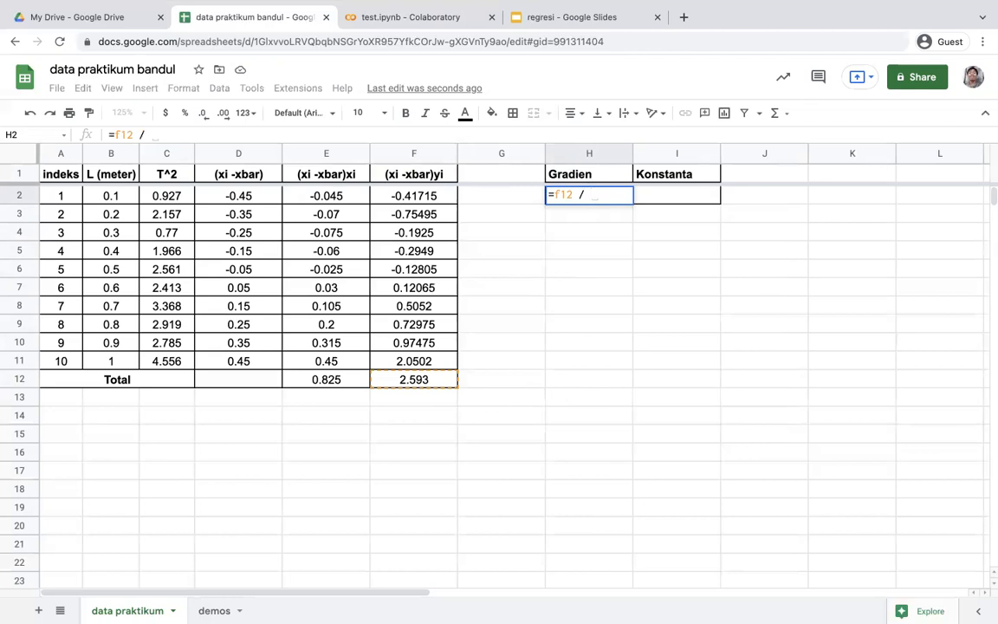
type("e12")
key("Return")
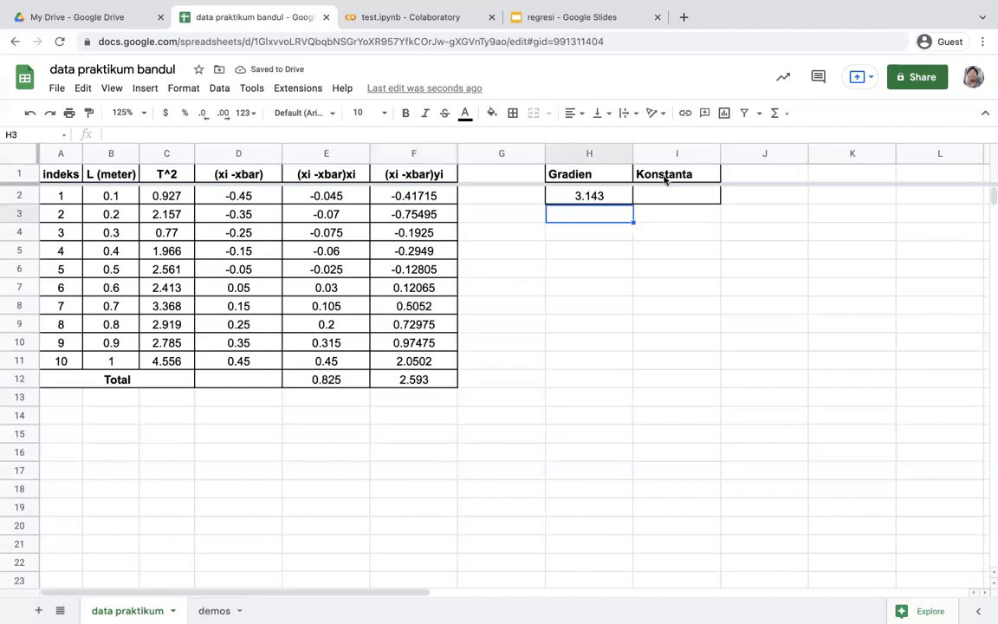
Show two more decimal places for the gradient in H2, and remove them again
left_click(580, 198)
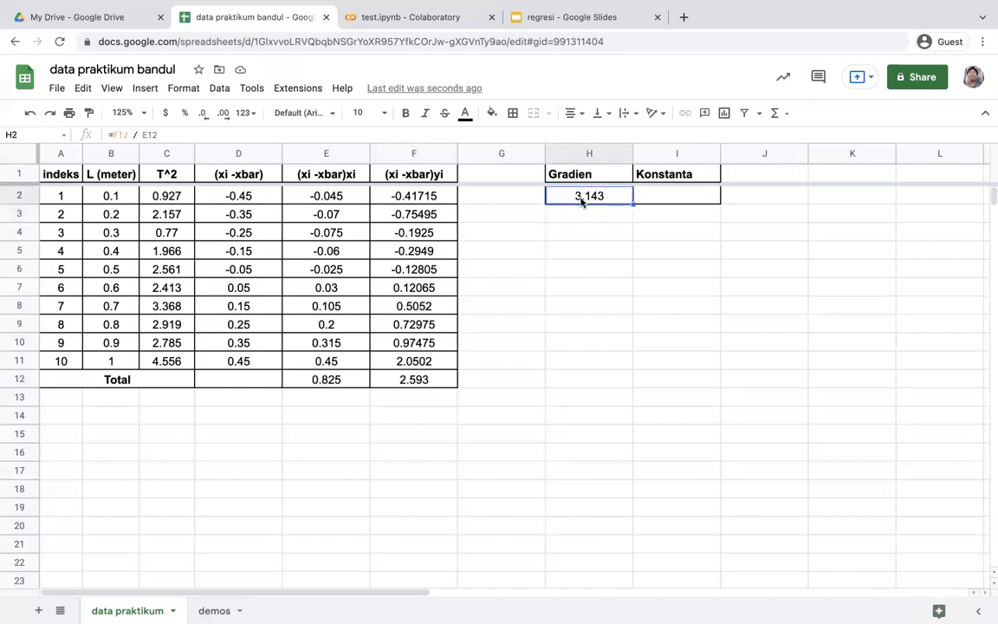
left_click(226, 111)
left_click(227, 110)
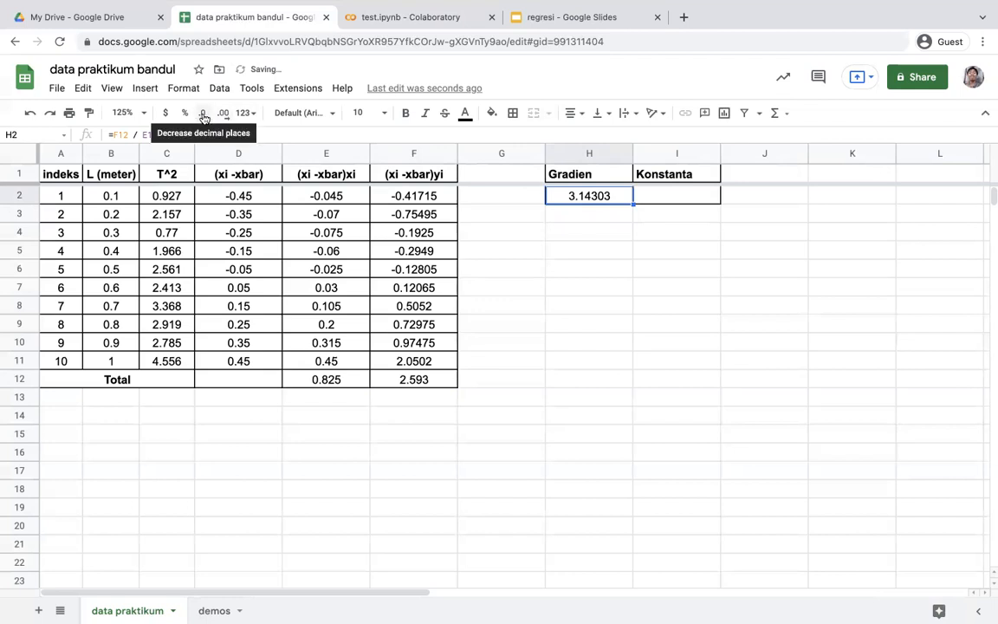
left_click(205, 116)
left_click(204, 116)
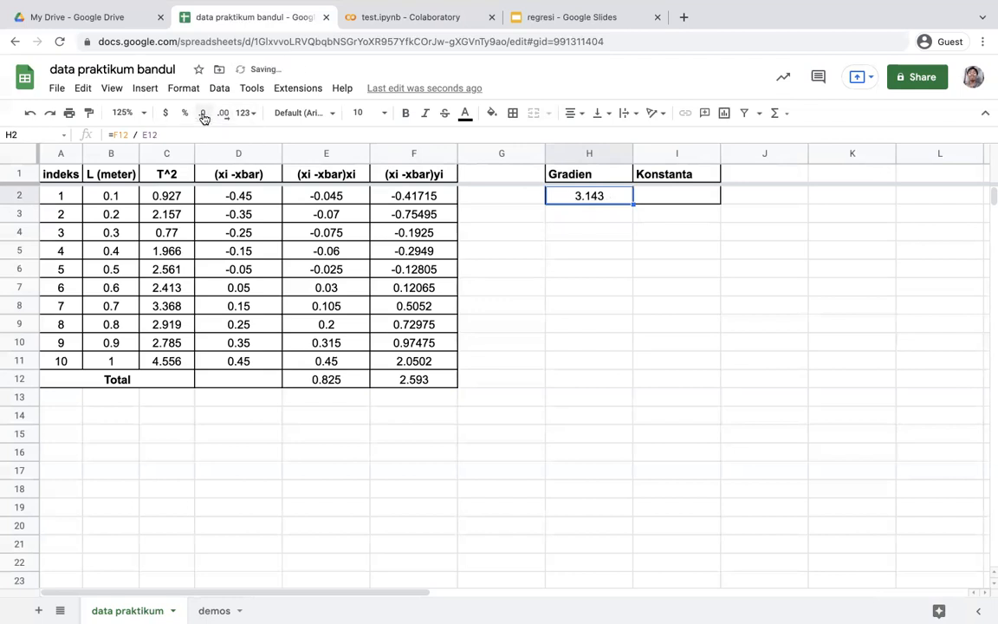
Compute the Konstanta value in I2 with the formula =average(C2:C11) - H2 * average(B2:B11)
left_click(653, 196)
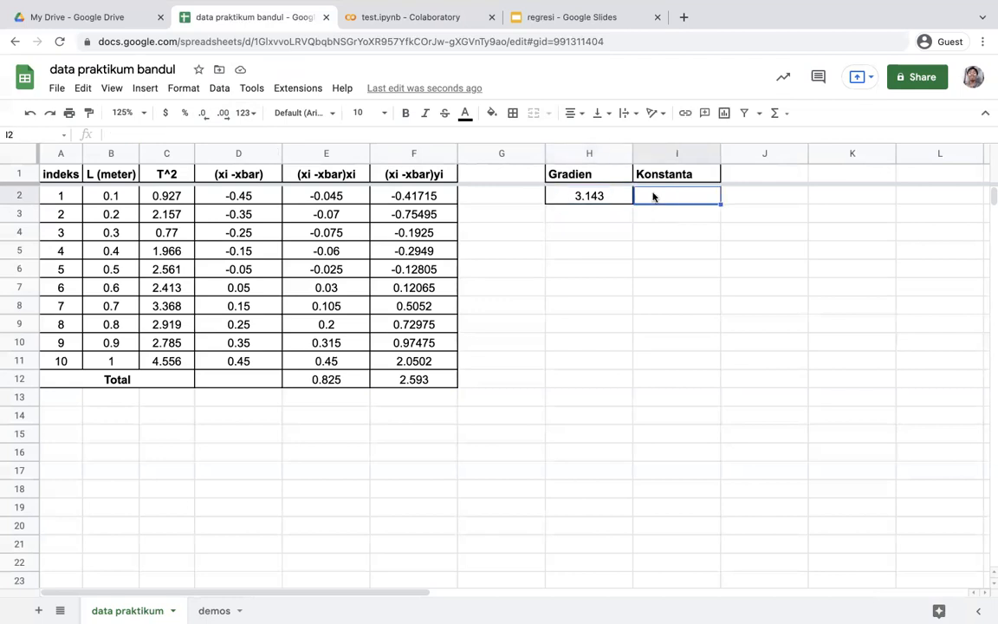
type("=")
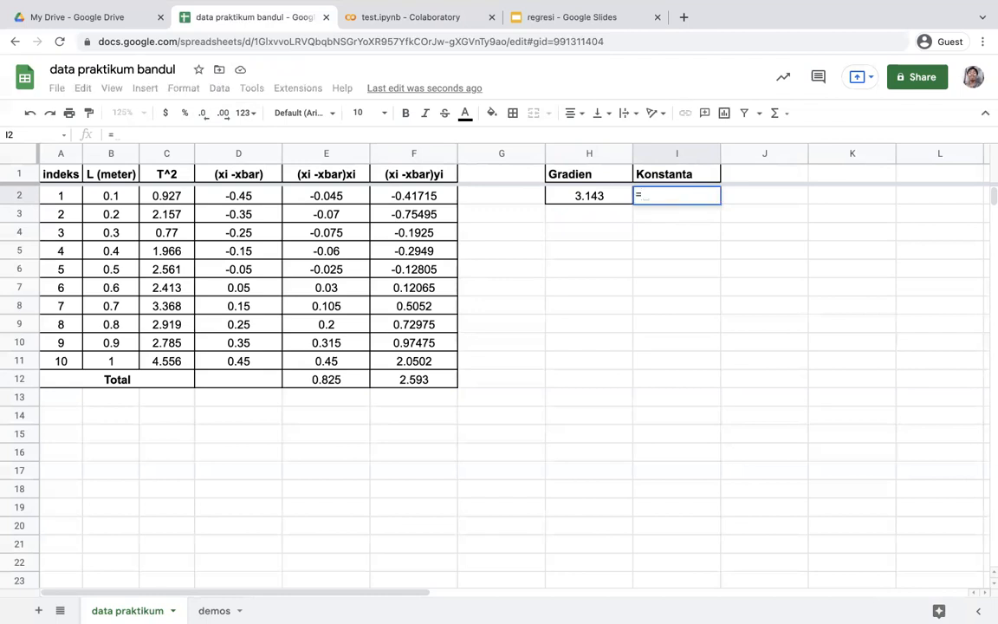
type("average")
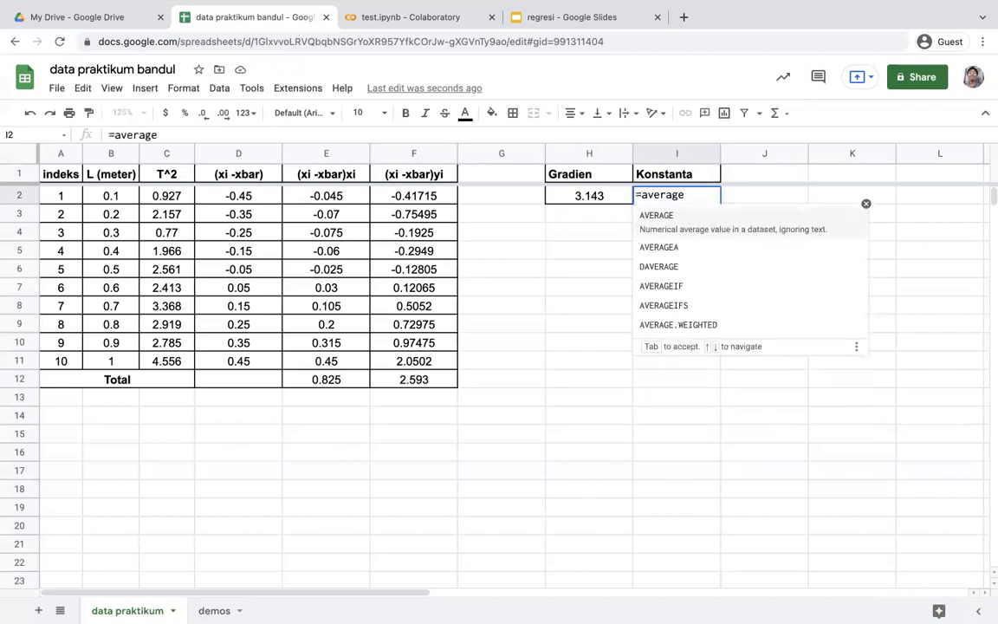
type("(")
left_click_drag(168, 192, 188, 362)
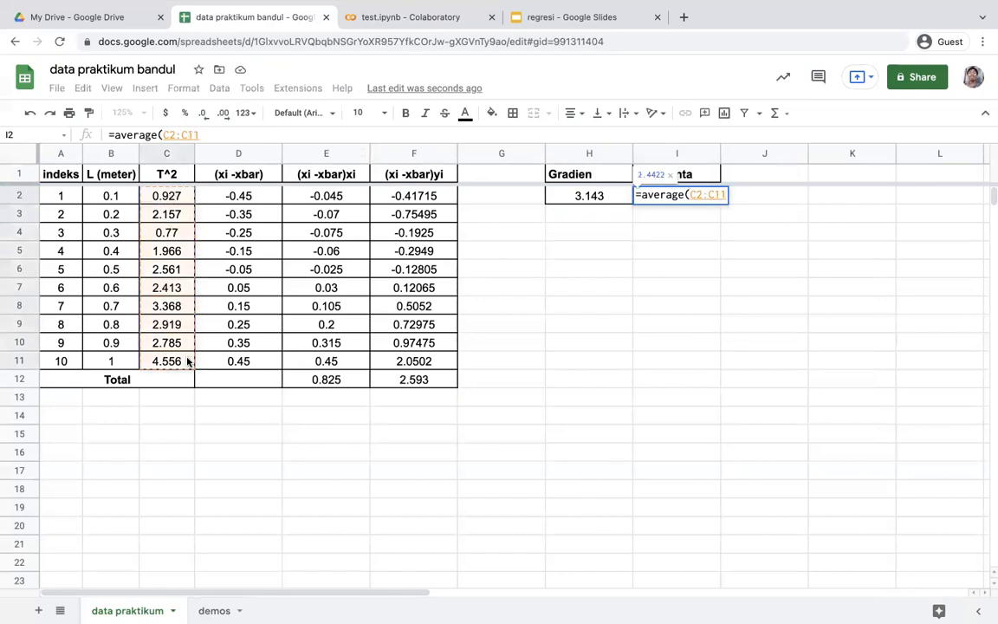
type("0")
key("BackSpace")
type(") -")
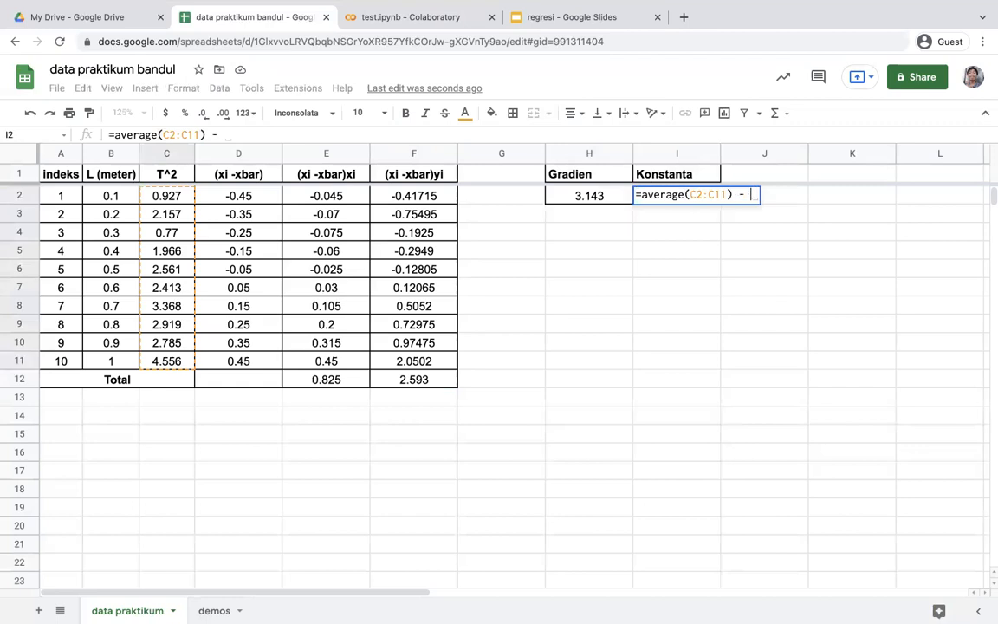
left_click(579, 198)
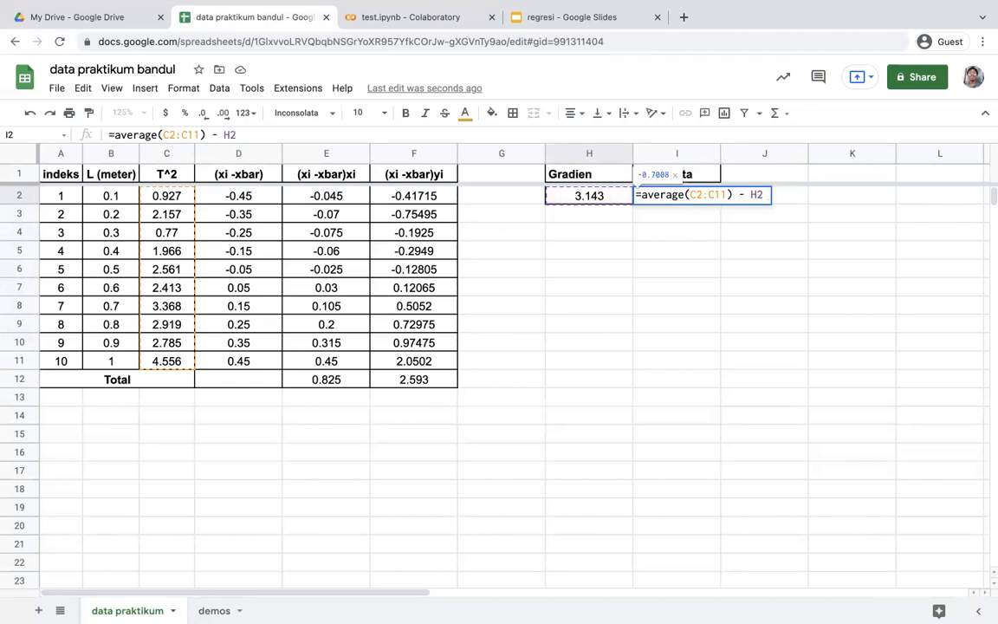
type("8")
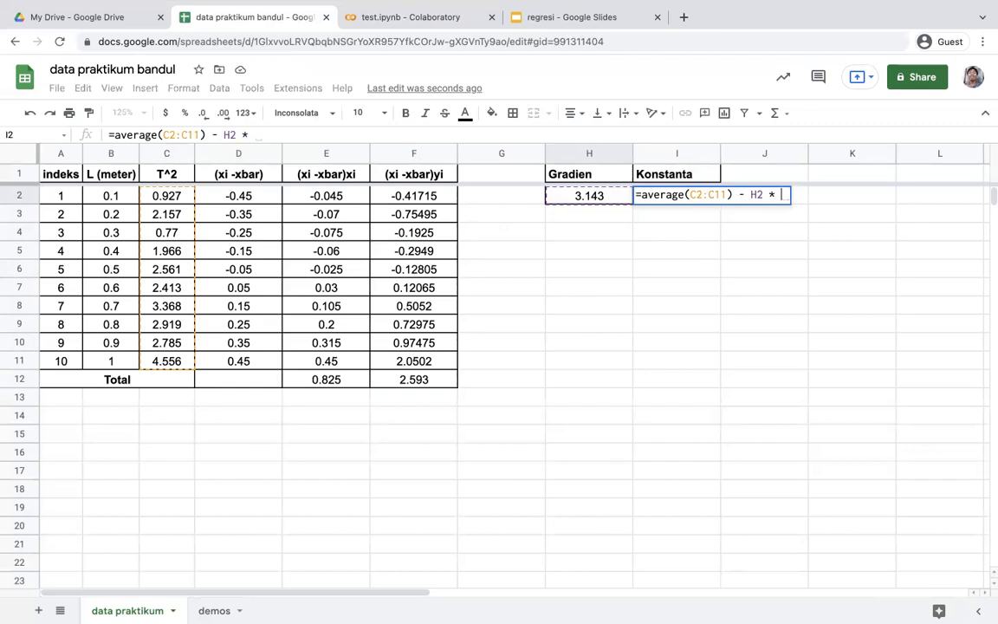
type(" average(")
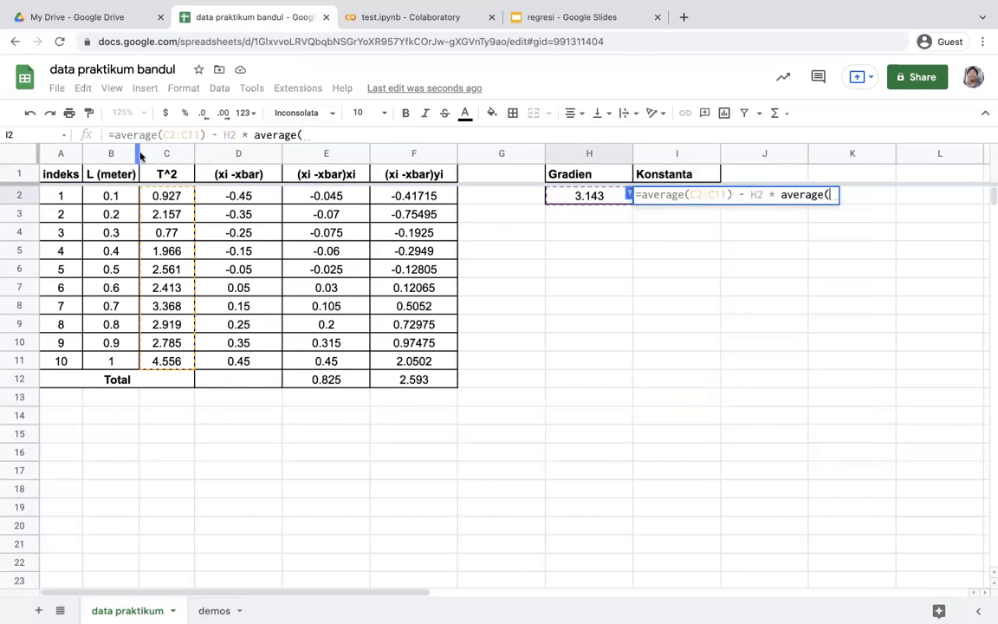
left_click_drag(111, 196, 126, 360)
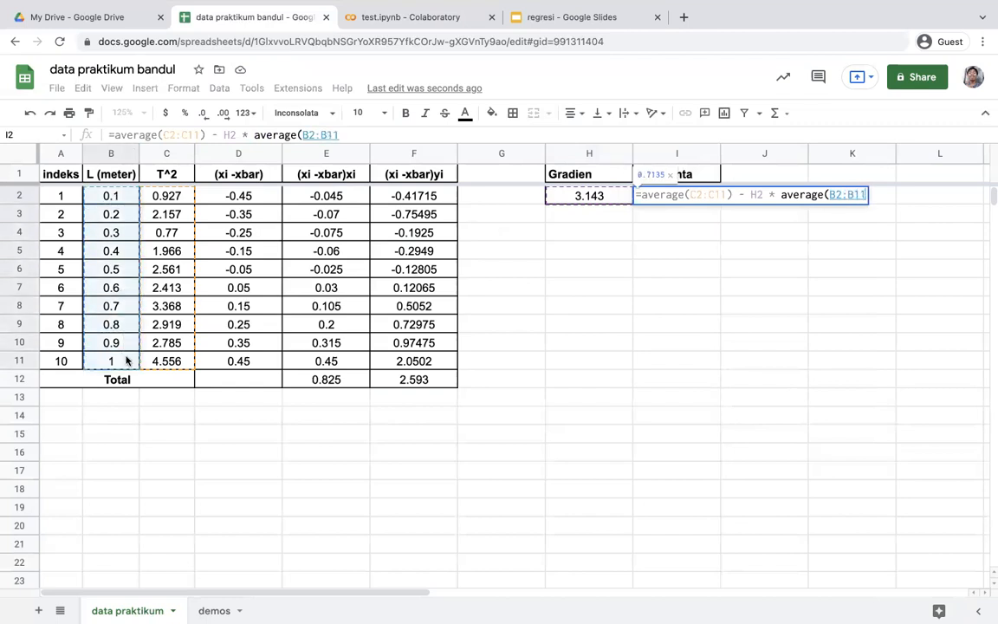
type(")")
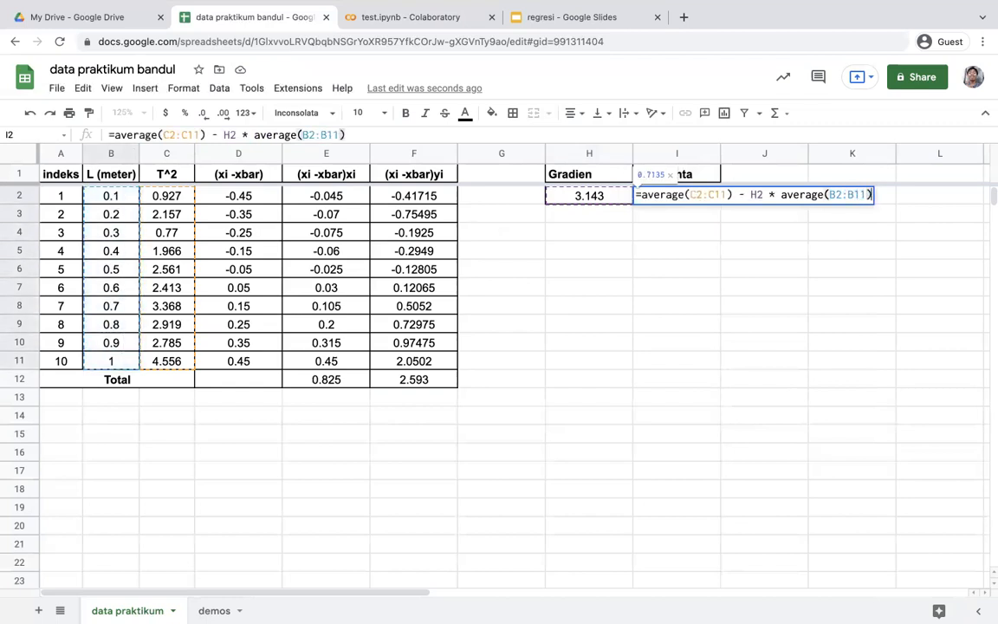
key("Return")
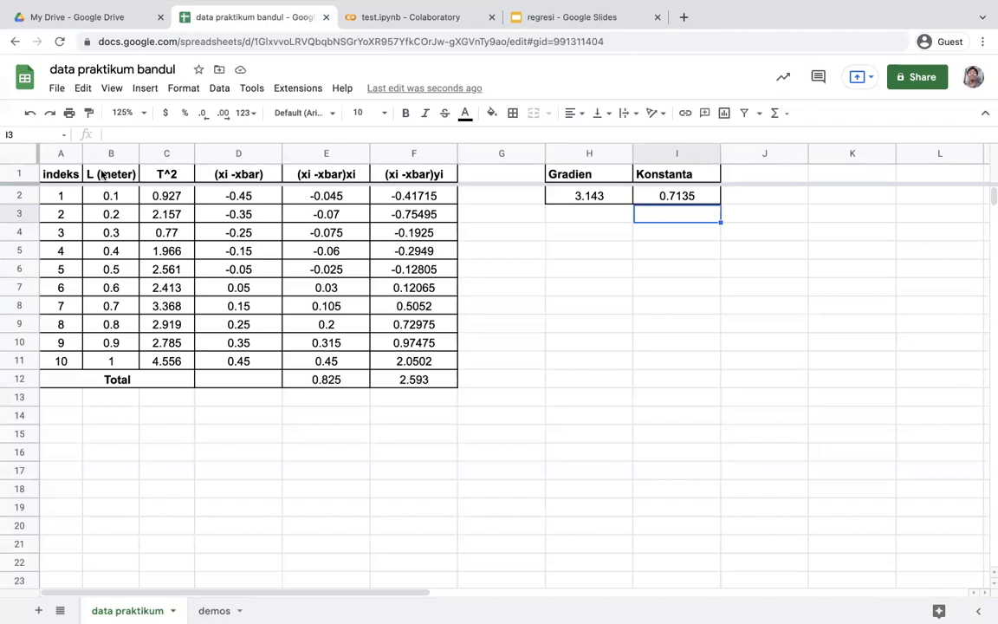
Insert a scatter chart of L (meter) versus T^2 from B1:C11, using row 1 as headers
left_click_drag(103, 174, 171, 361)
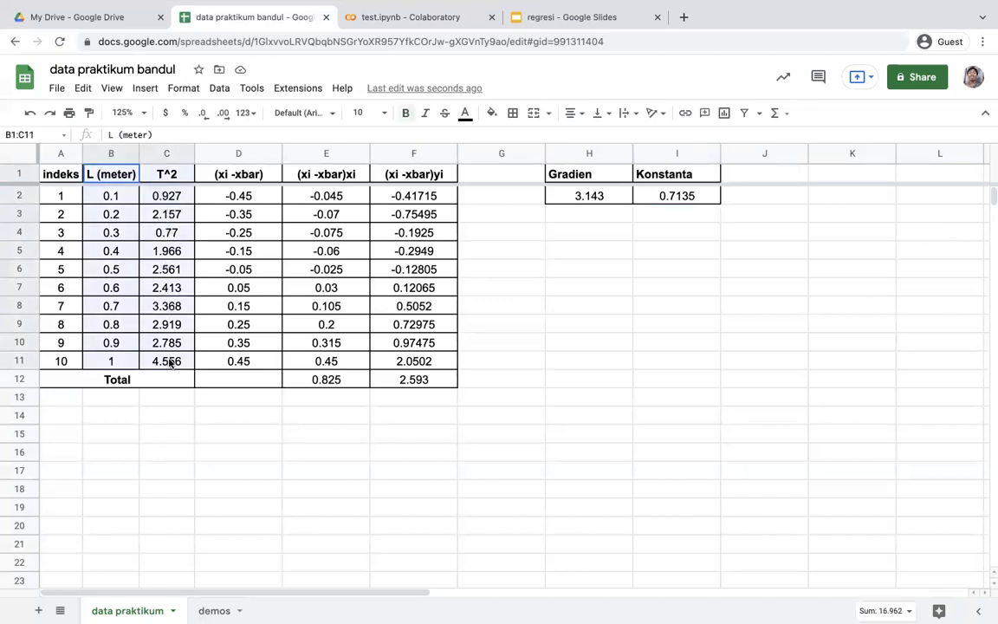
left_click(145, 88)
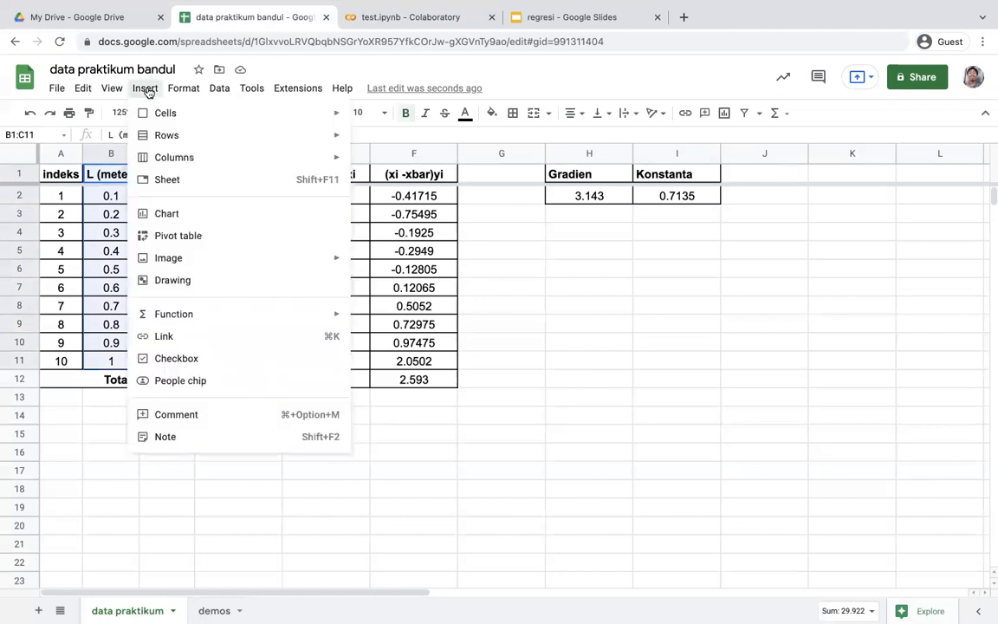
left_click(172, 219)
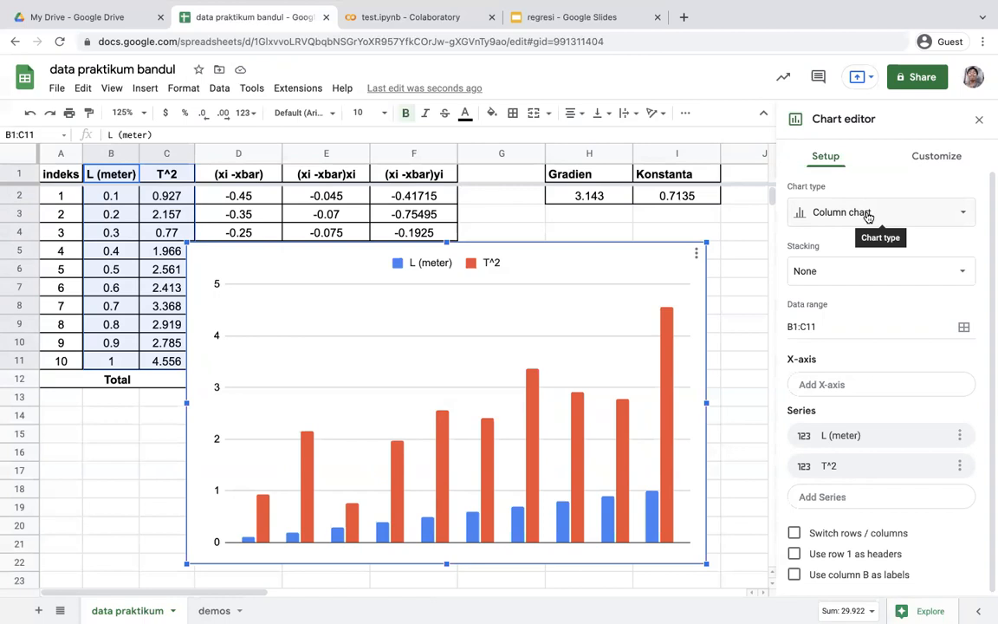
left_click(944, 220)
scroll(898, 376, "down", 3)
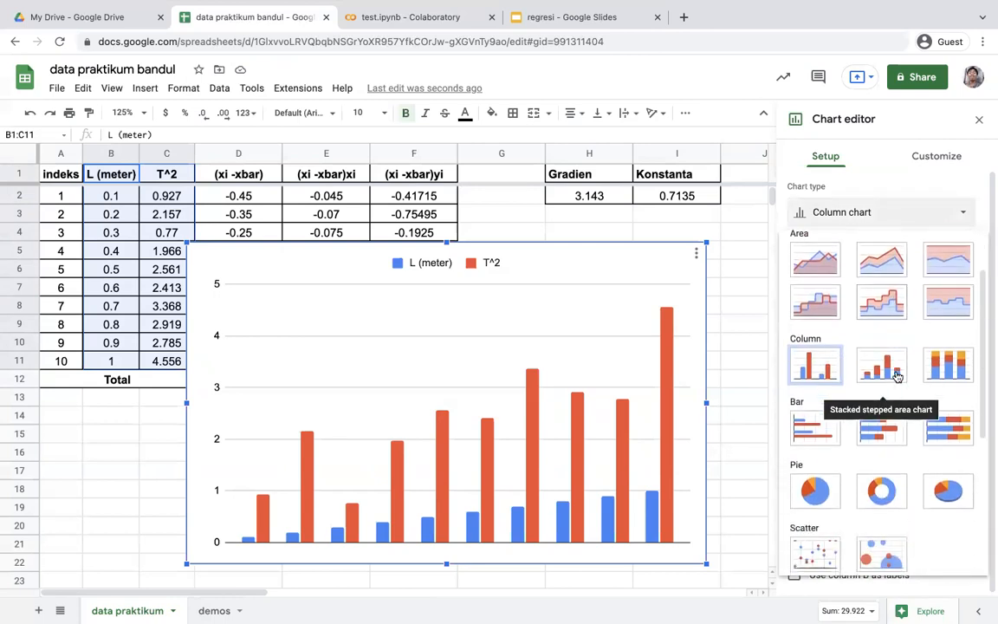
scroll(898, 377, "down", 1)
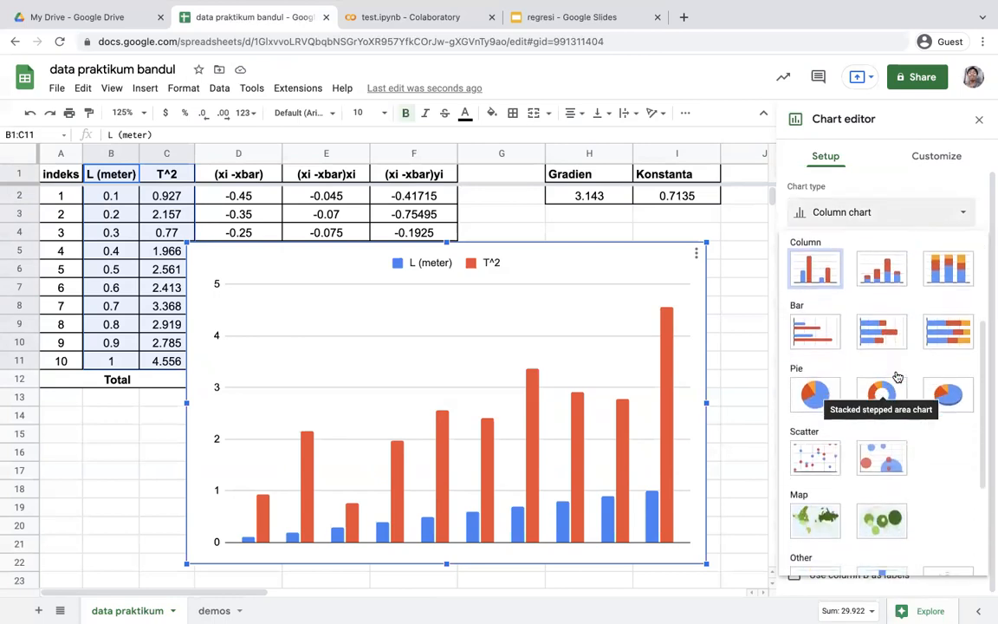
left_click(810, 464)
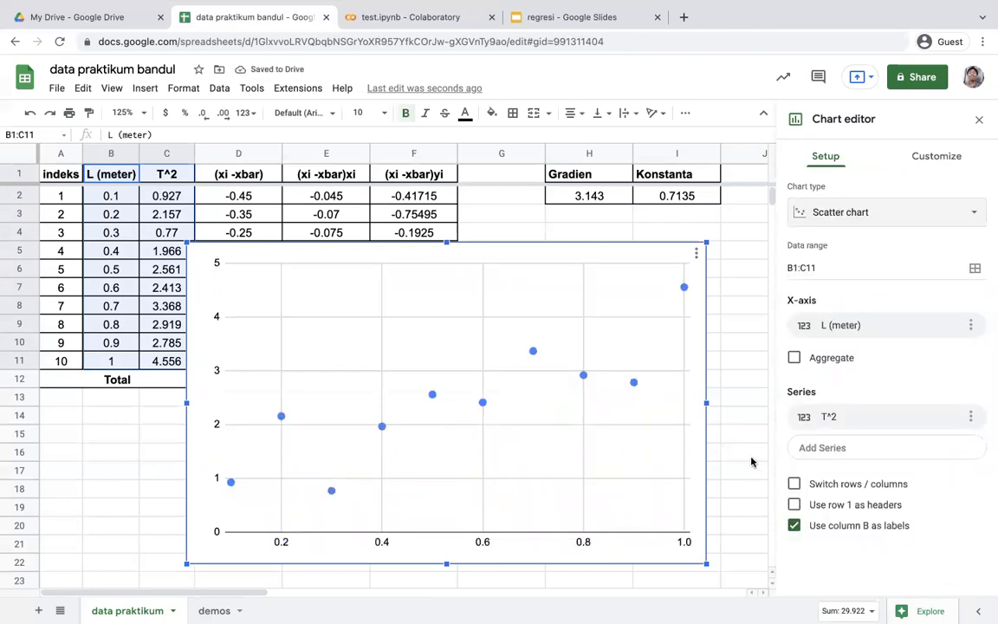
left_click(794, 504)
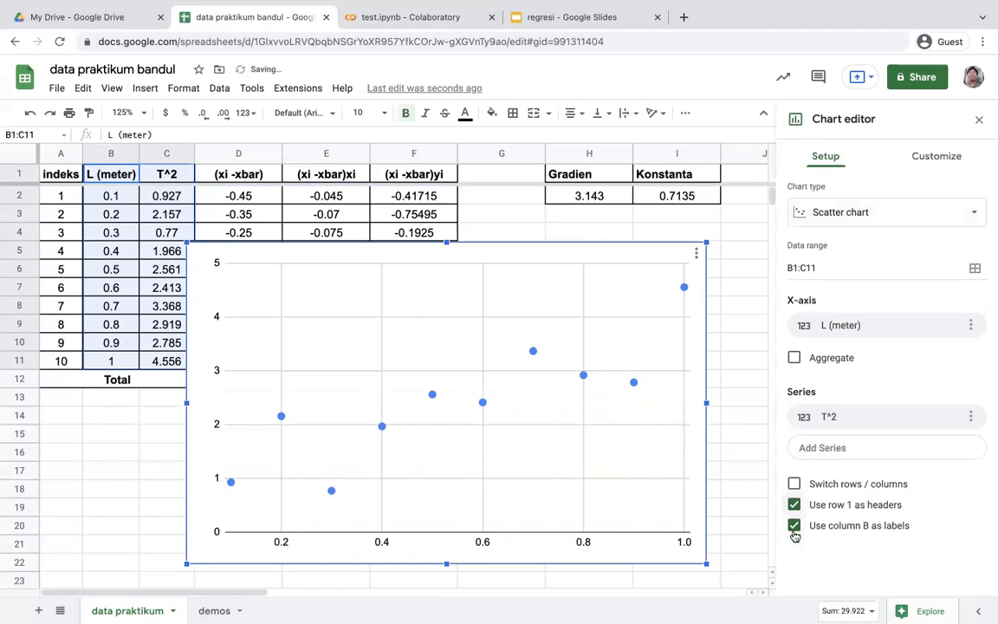
Set the scatter chart's horizontal axis title to x
left_click(925, 159)
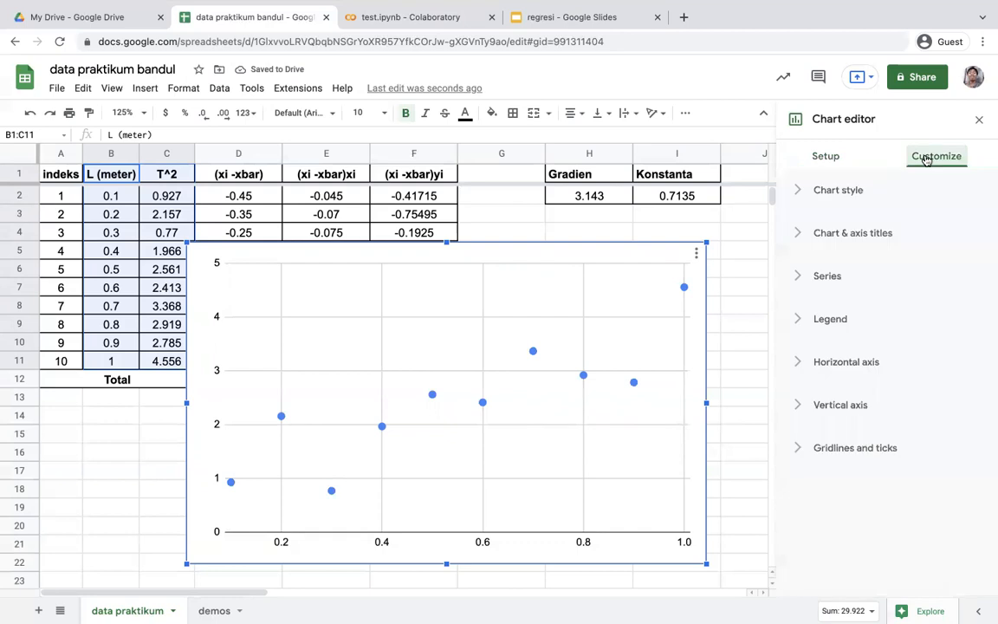
left_click(853, 190)
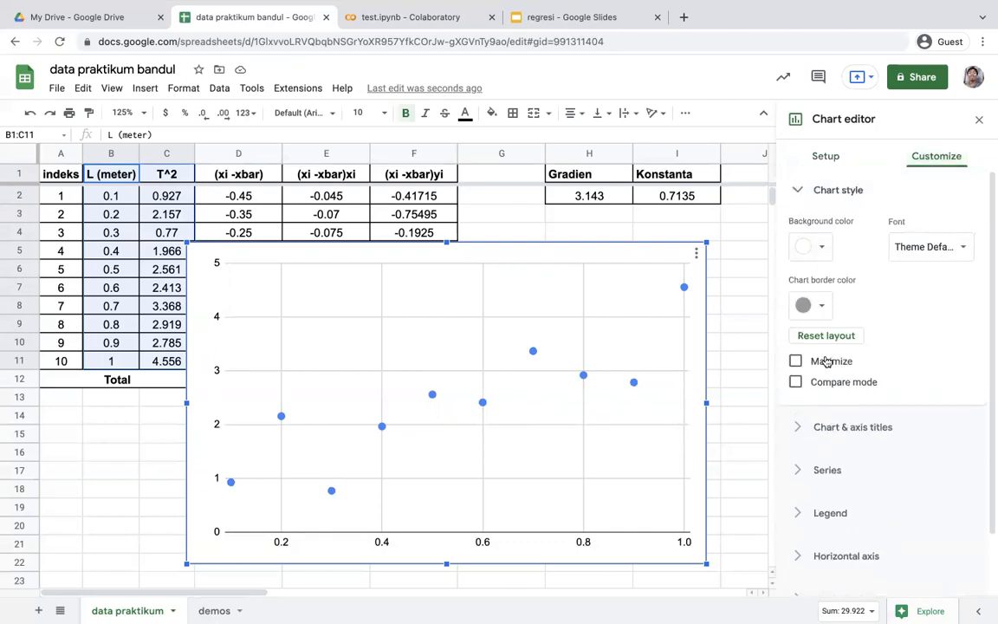
left_click(806, 190)
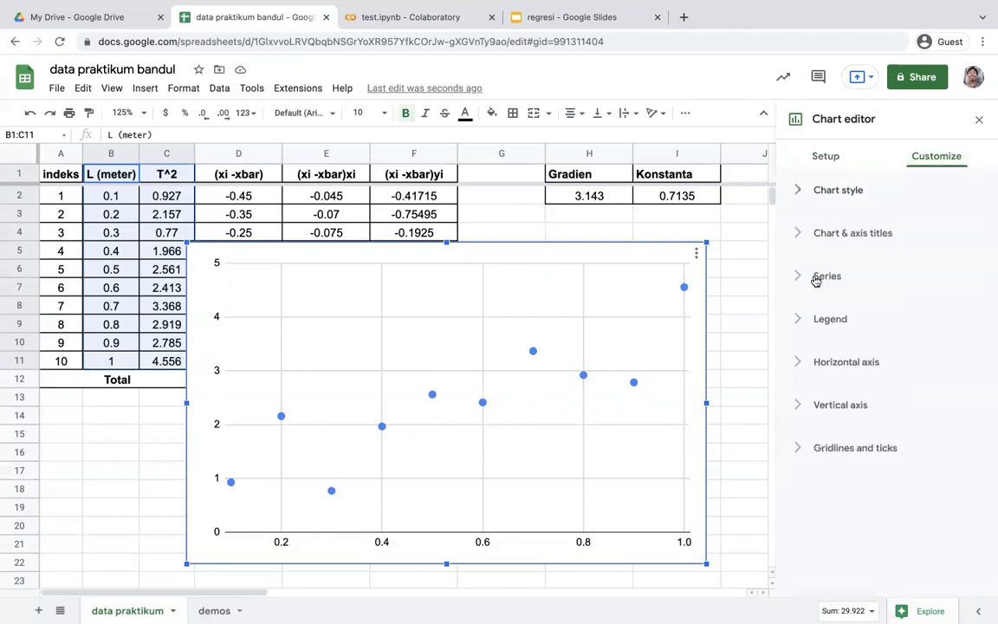
left_click(830, 229)
left_click(834, 327)
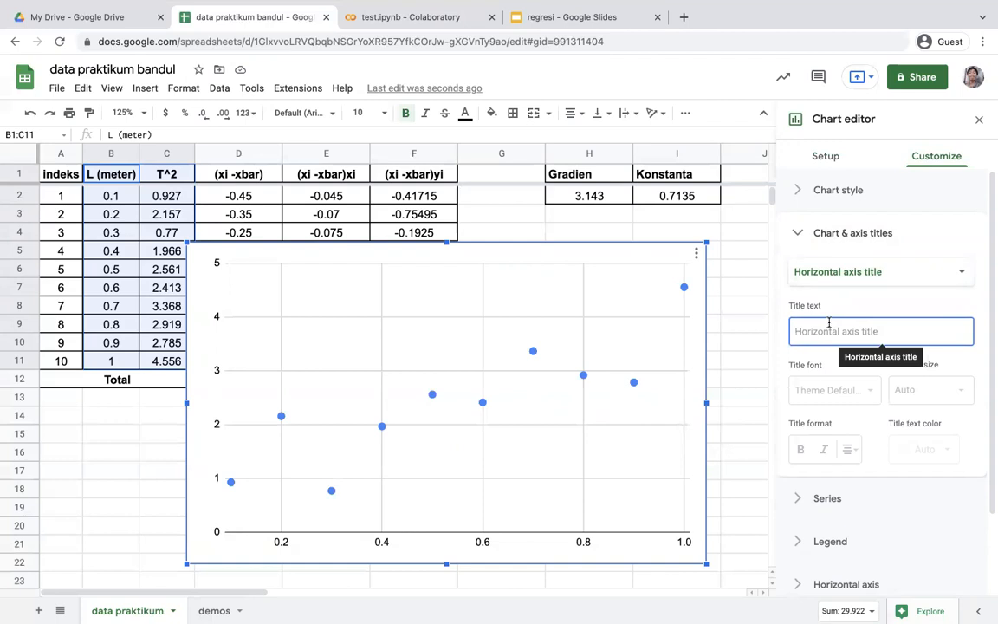
type("x")
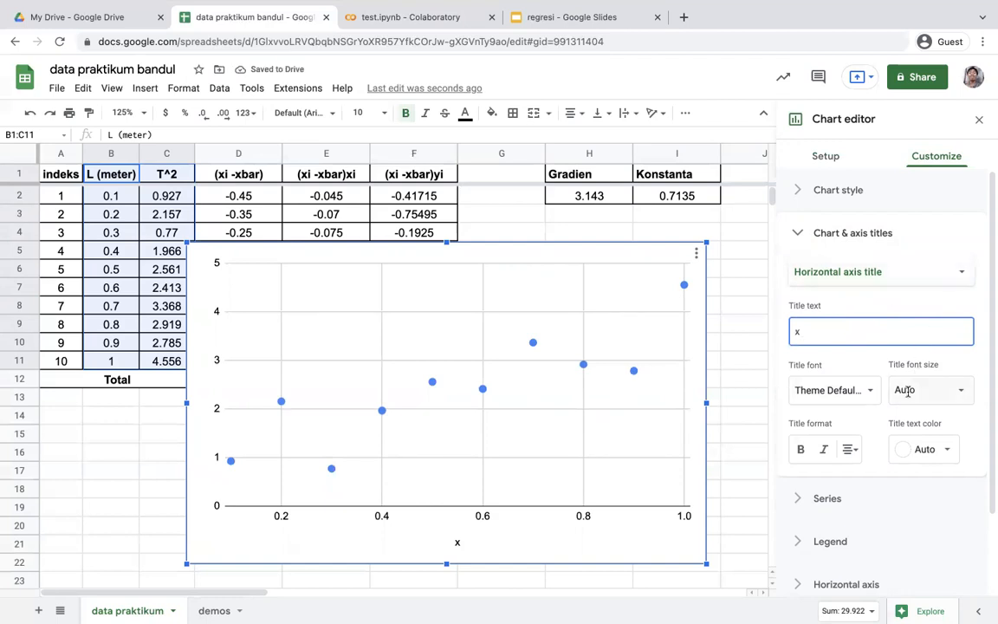
Set the horizontal axis title's font size to 16, and add the vertical axis title y at size 16
left_click(958, 389)
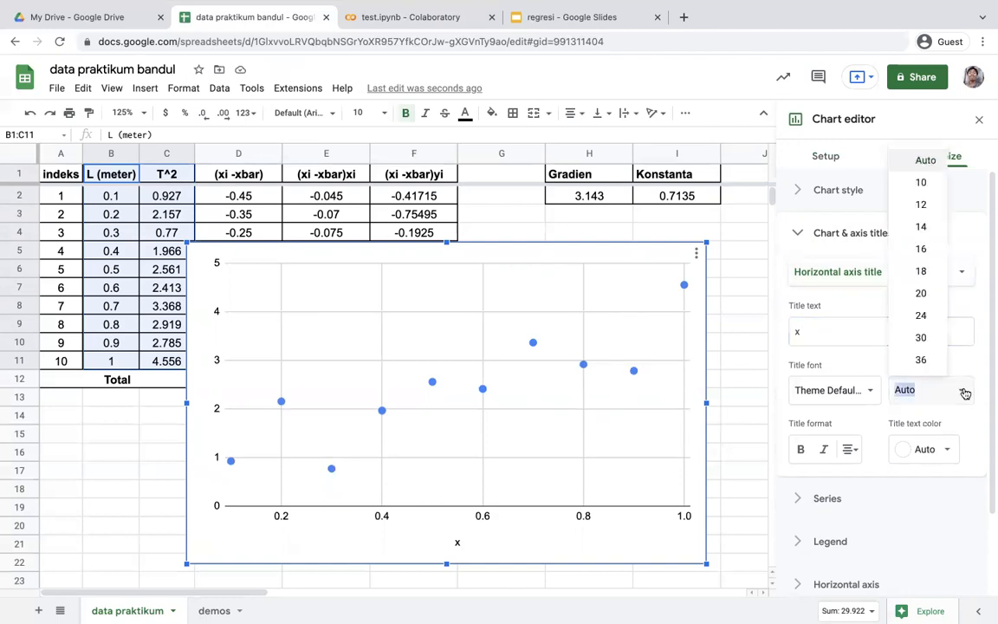
left_click(925, 246)
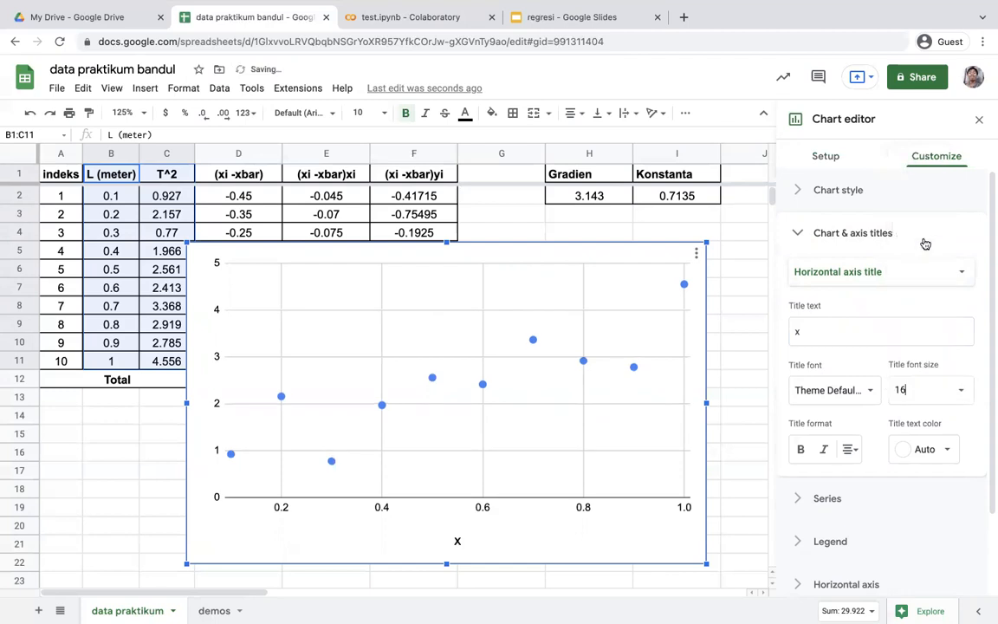
left_click(836, 271)
left_click(848, 293)
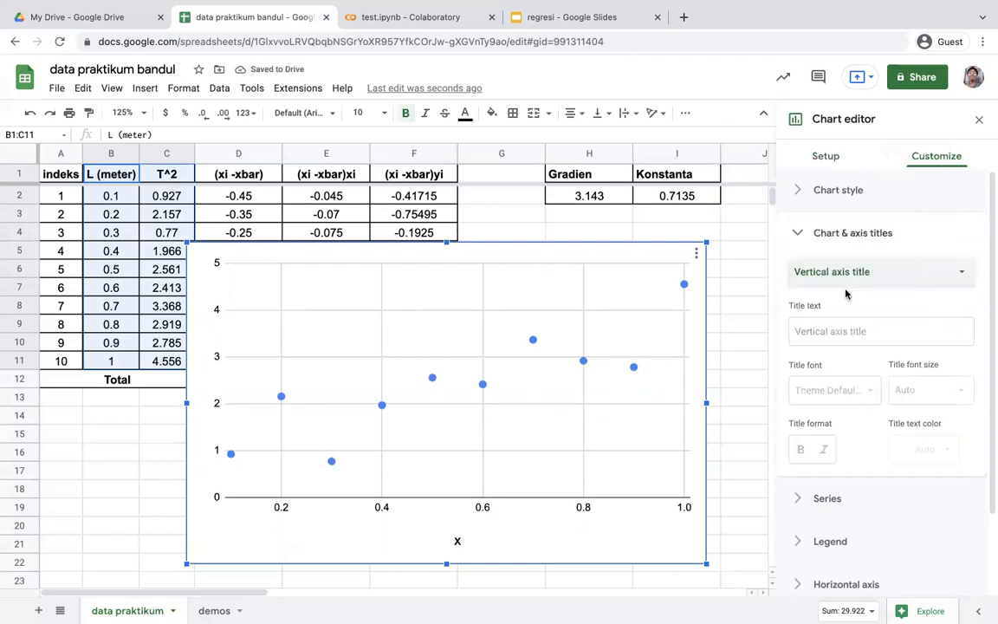
left_click(825, 331)
type("y")
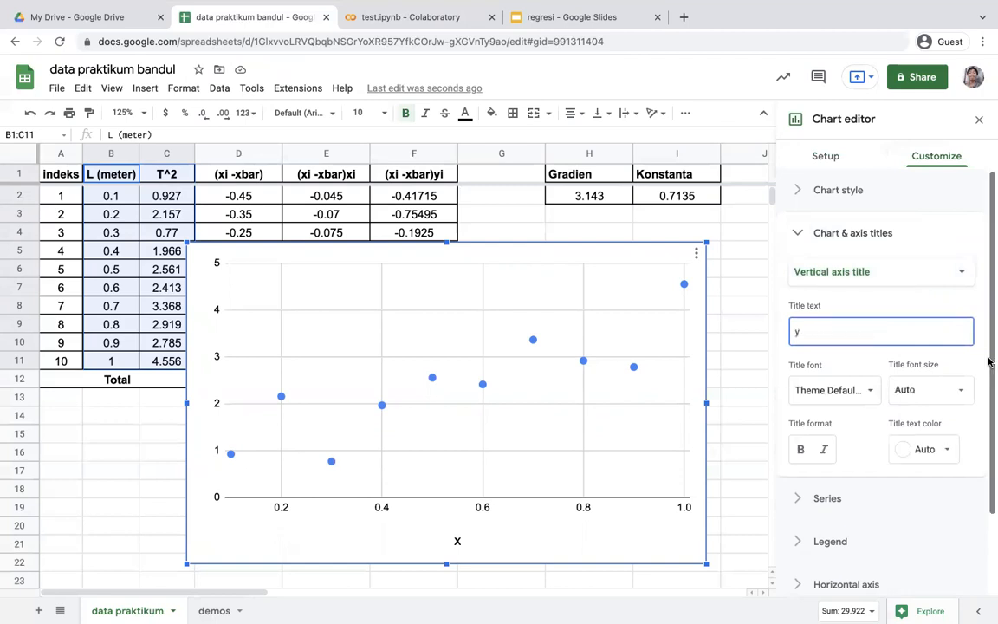
left_click(961, 391)
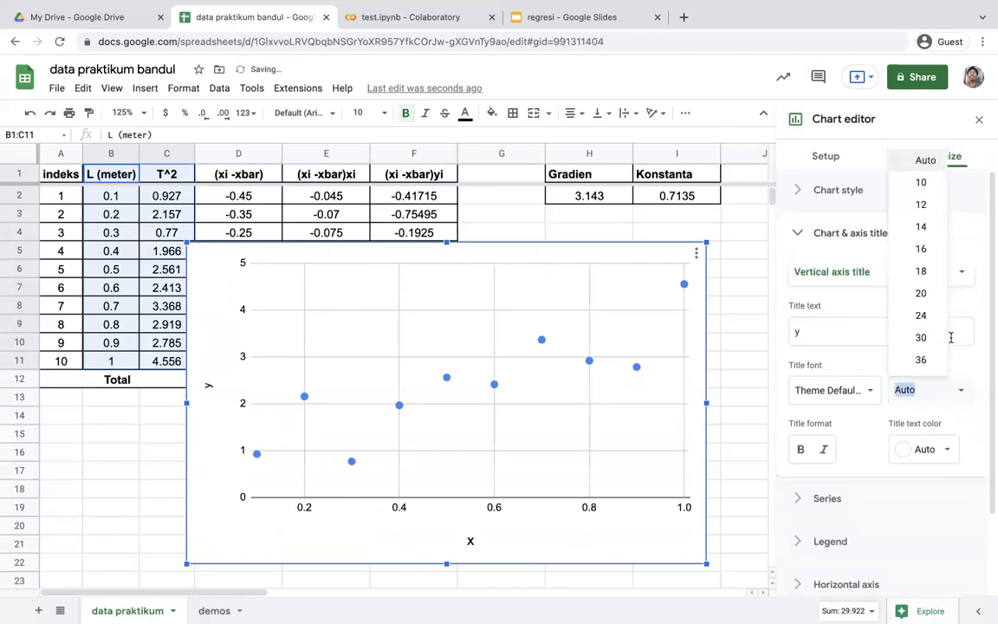
left_click(923, 251)
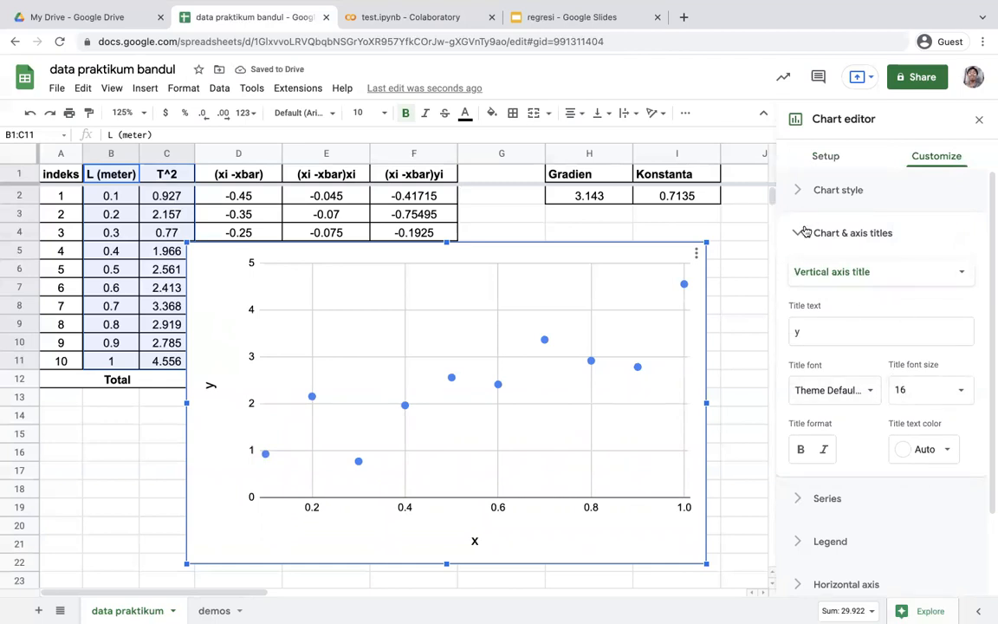
Title the scatter chart "Data praktikum bandul"
left_click(809, 272)
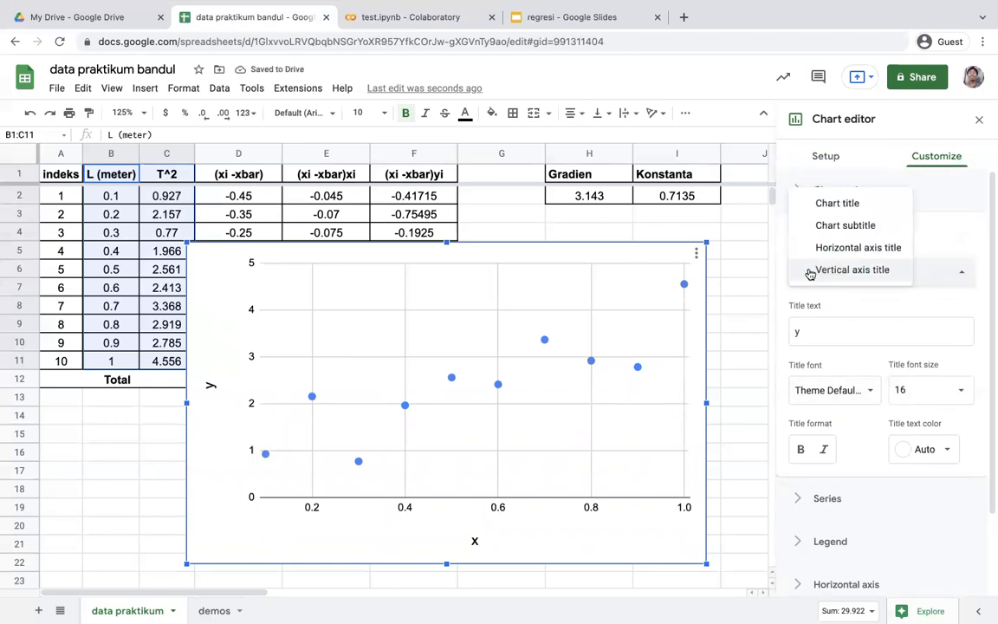
left_click(849, 204)
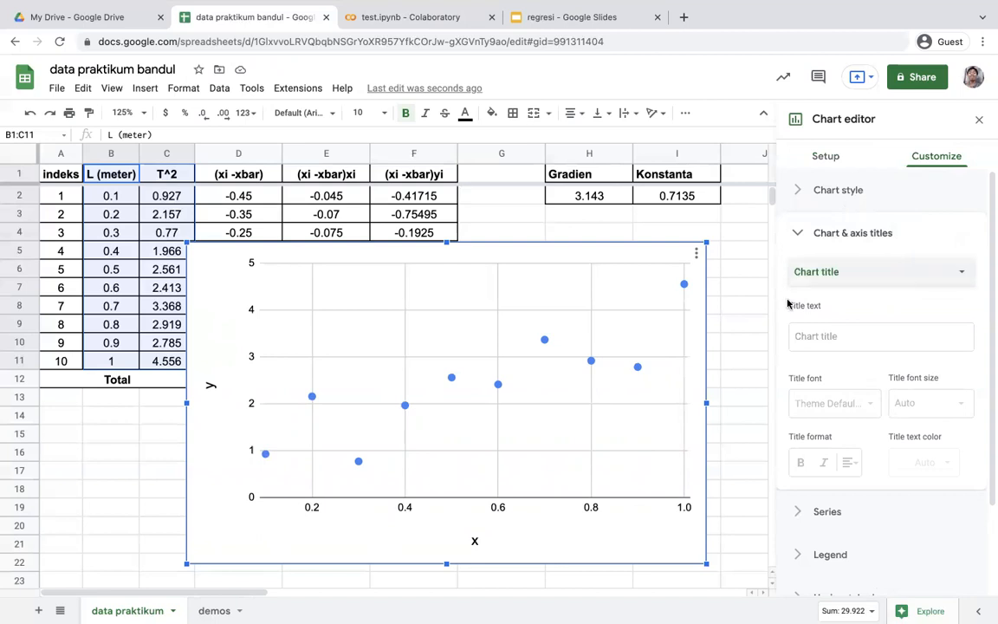
left_click(820, 337)
type("da")
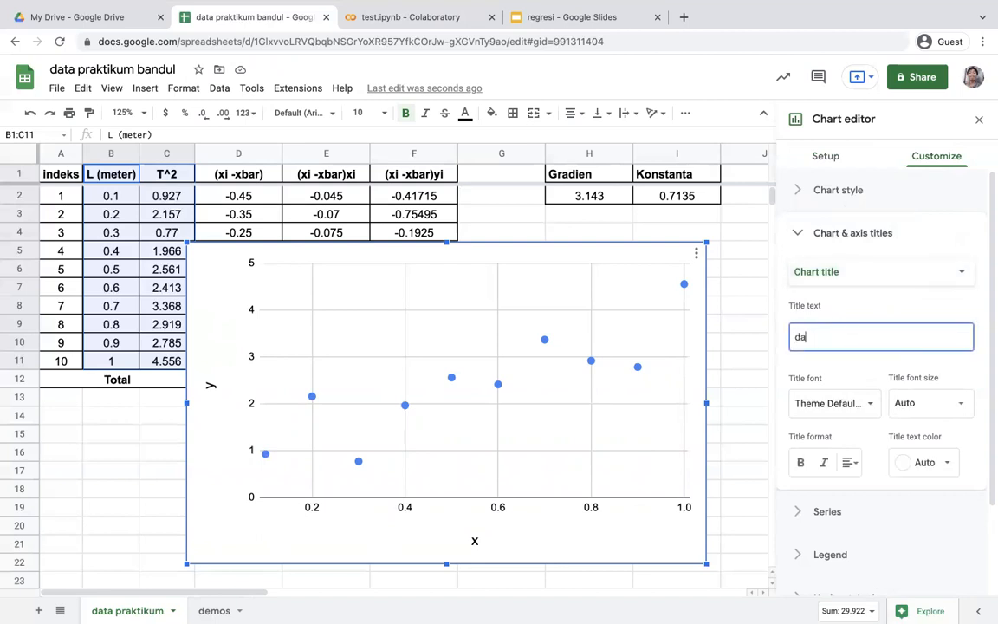
type("ta praktikumm")
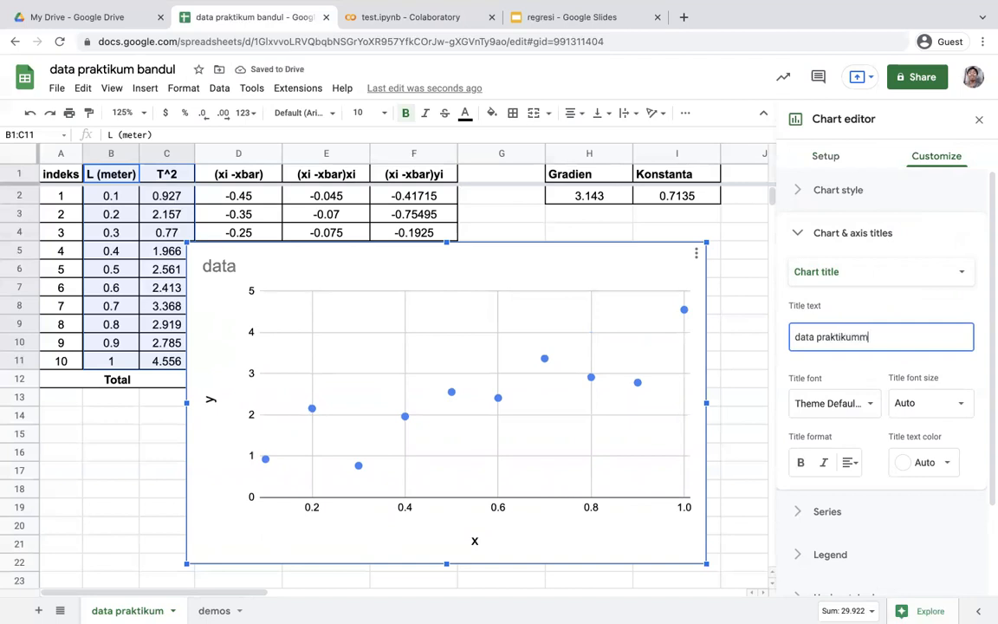
key("BackSpace")
type("ba")
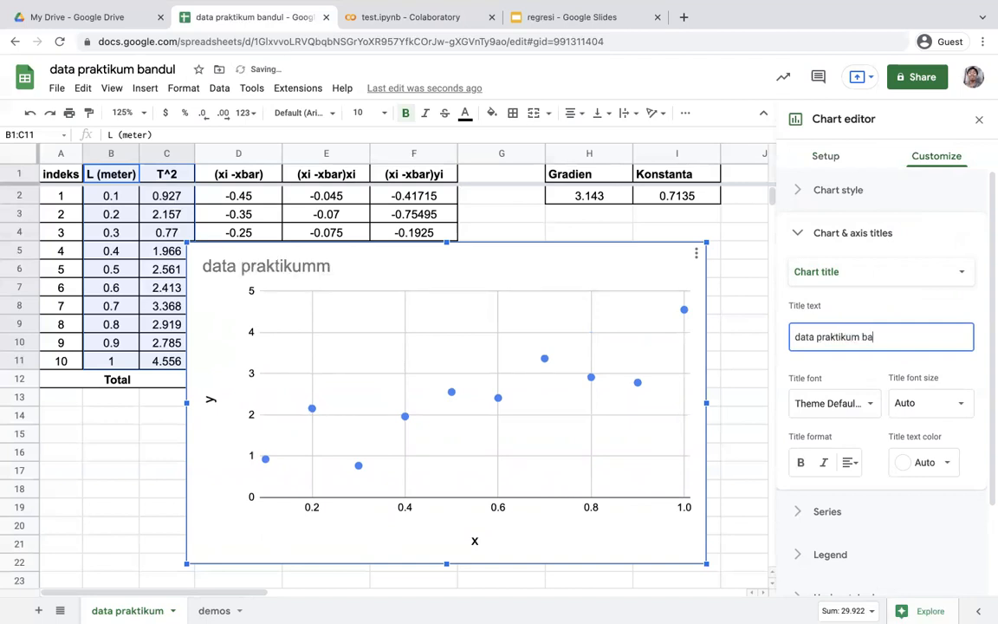
type("ndul")
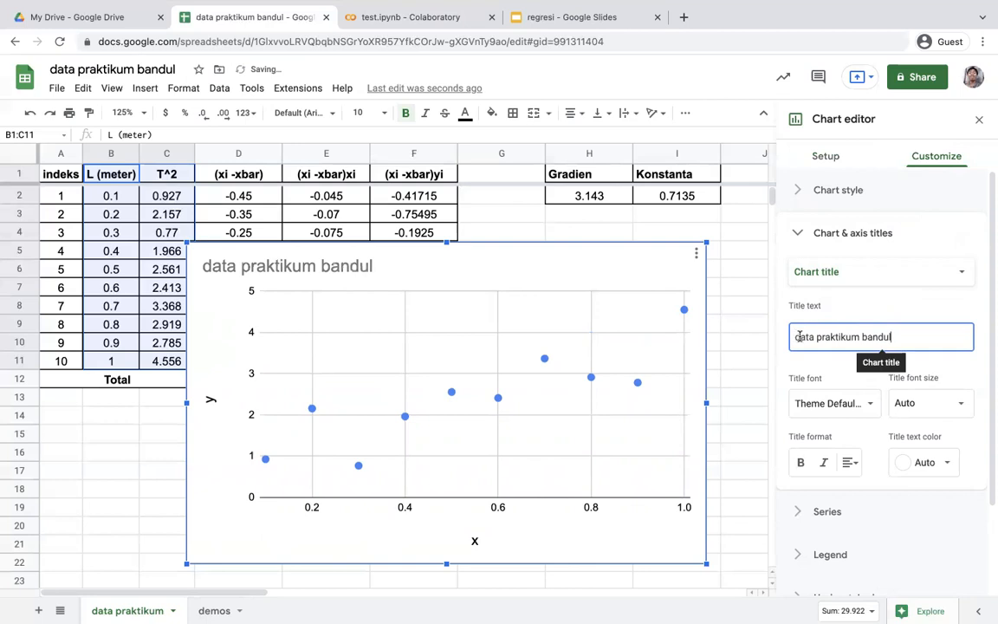
left_click(799, 336)
key("BackSpace")
type("D")
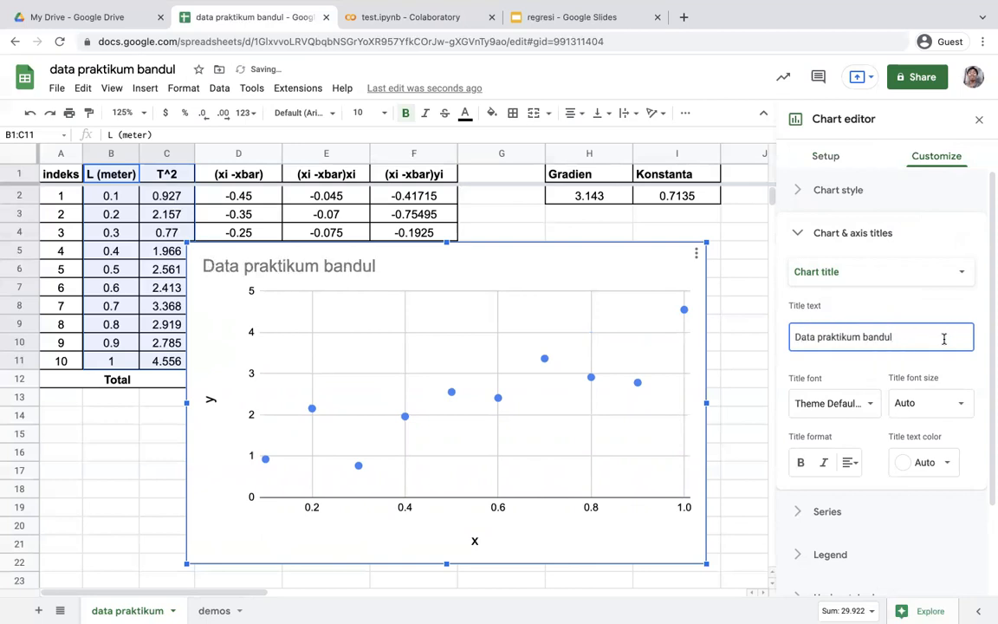
left_click(791, 231)
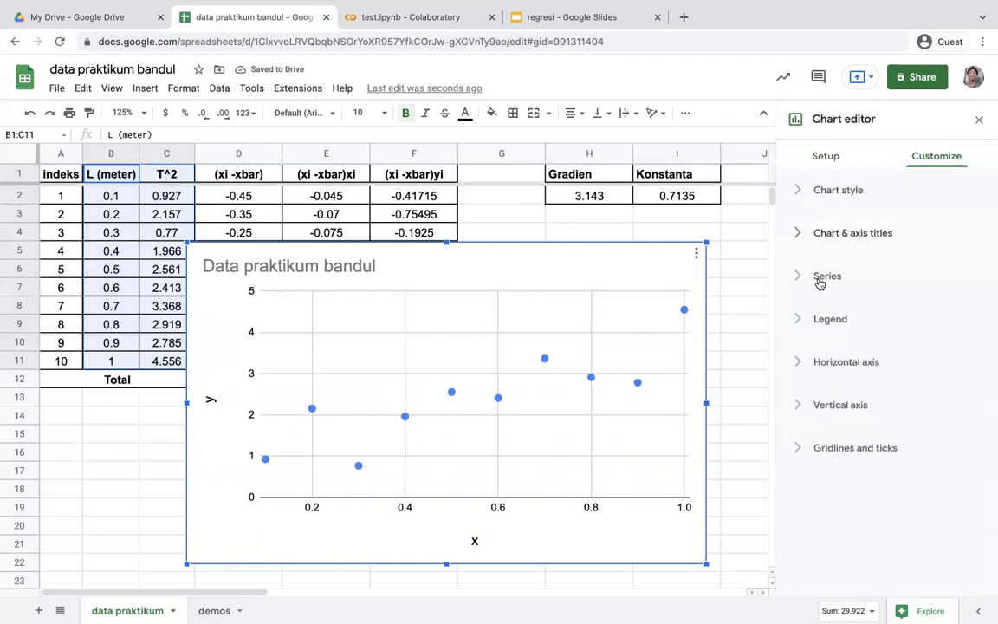
Move the scatter chart to its own sheet
left_click(819, 277)
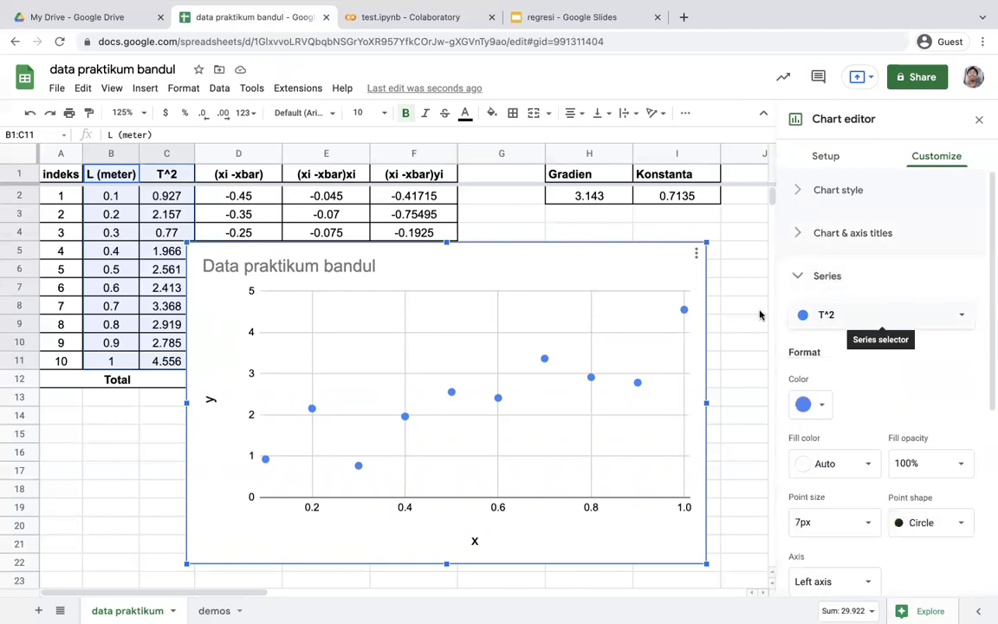
left_click(693, 253)
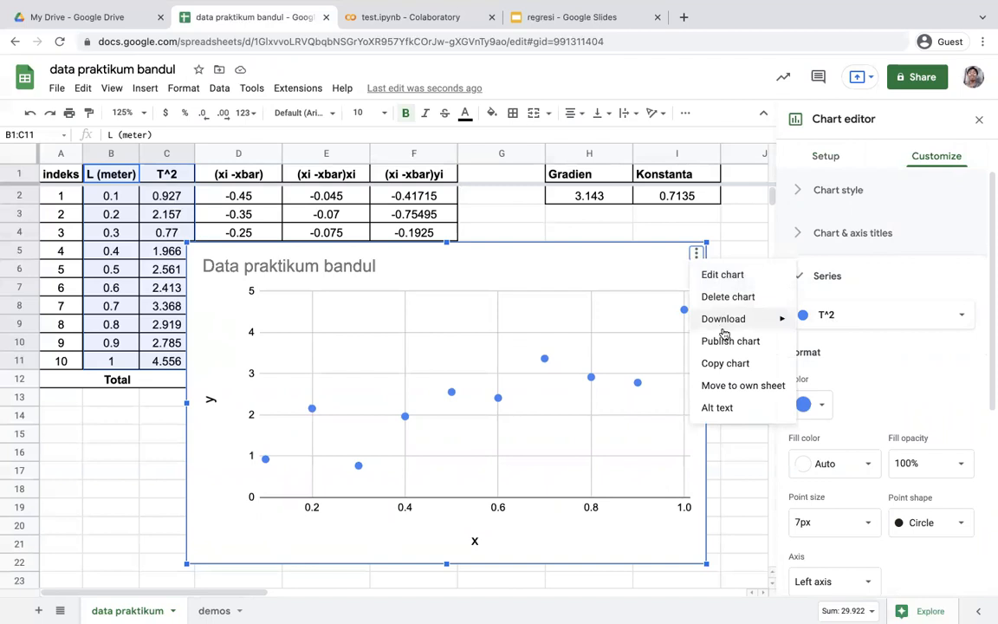
left_click(743, 385)
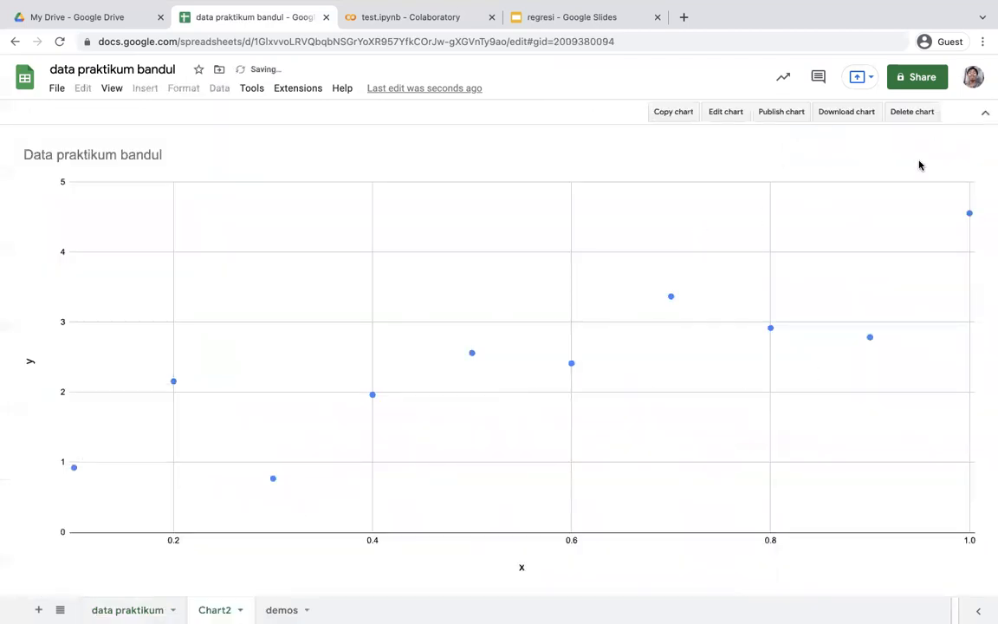
Format the T^2 series points on the chart sheet as black squares with a 10px point size
left_click(734, 111)
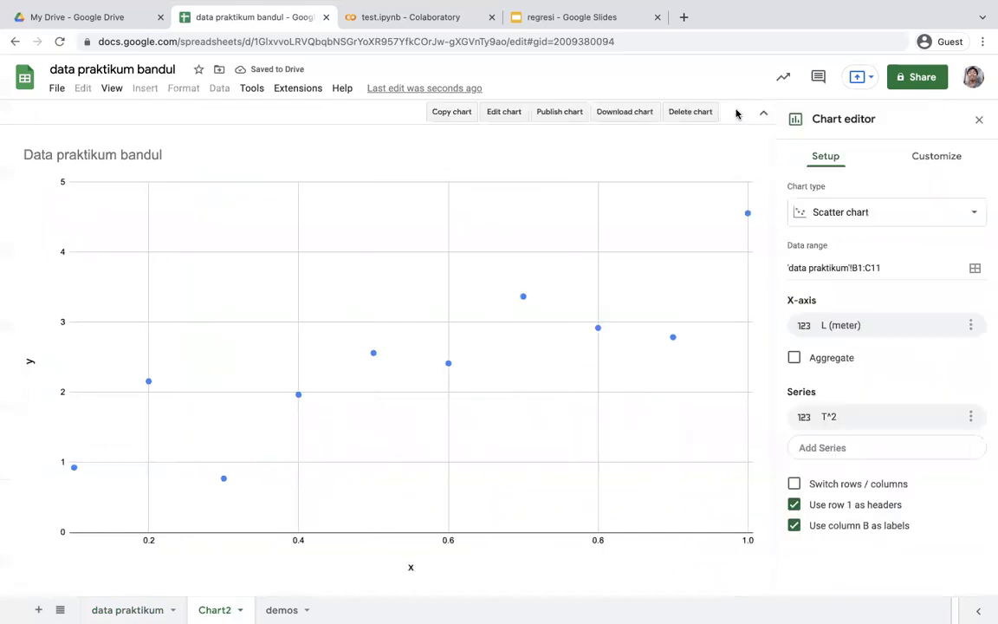
left_click(937, 160)
left_click(856, 278)
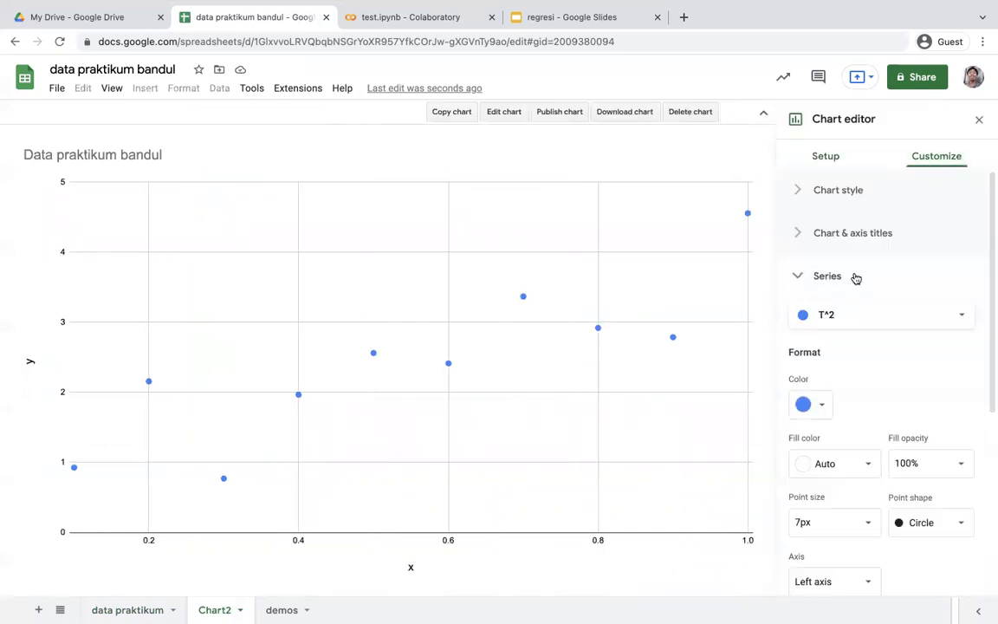
scroll(801, 427, "down", 3)
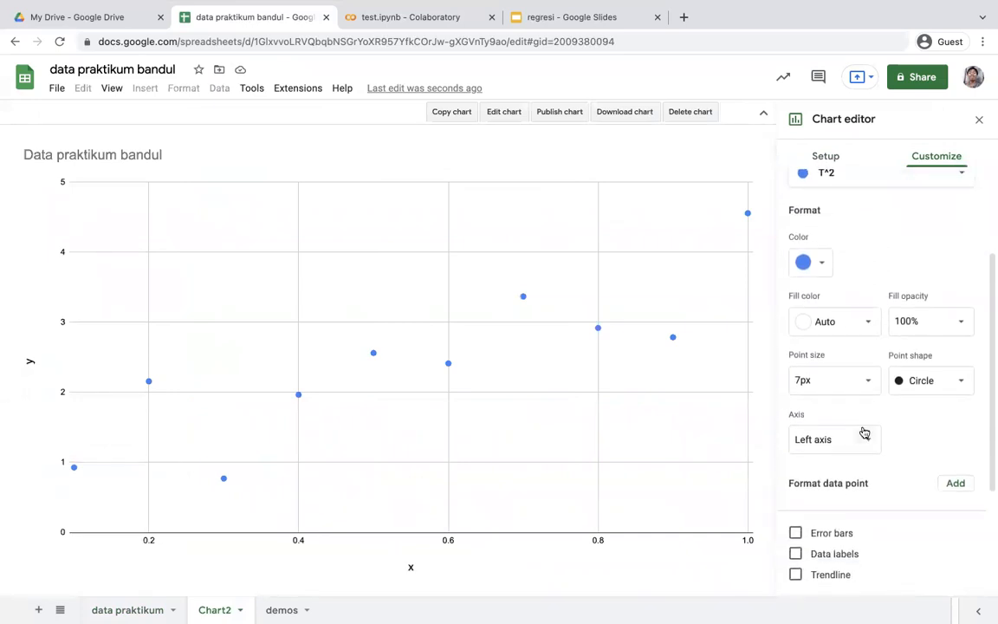
left_click(960, 389)
left_click(944, 419)
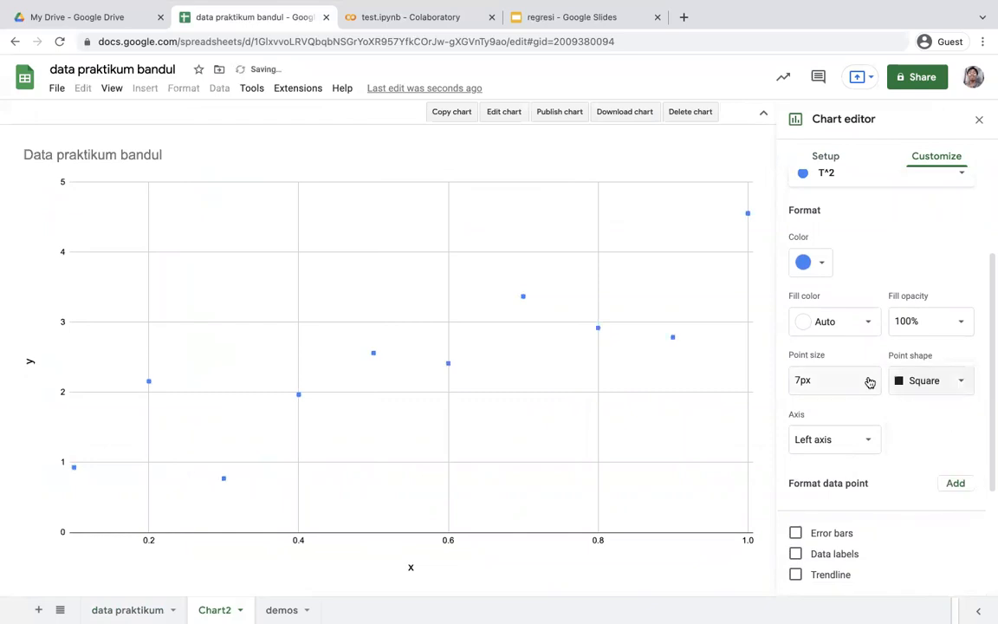
left_click(870, 382)
left_click(832, 475)
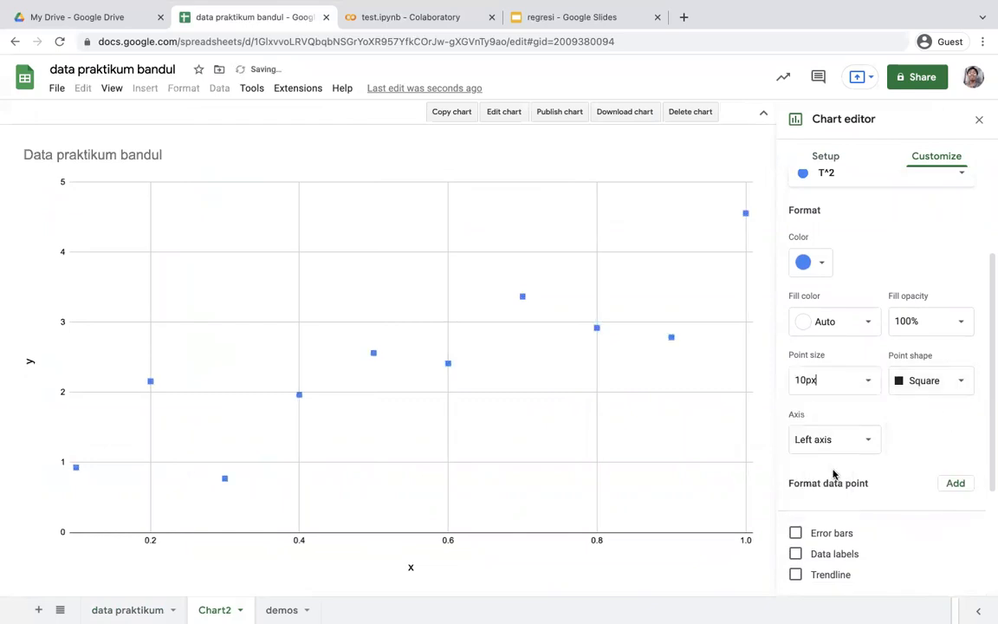
left_click(821, 264)
left_click(803, 310)
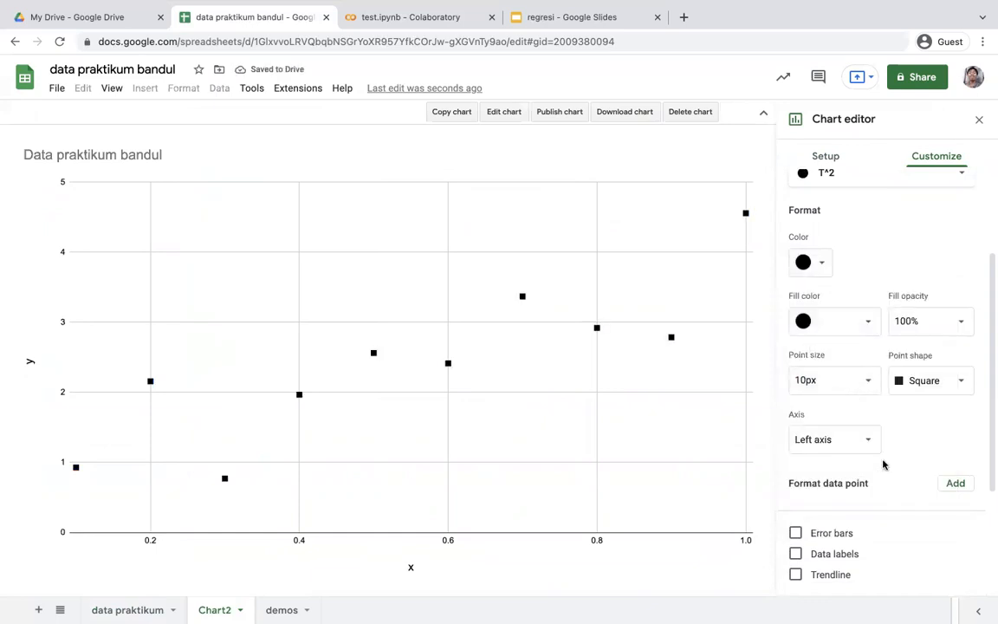
Add a trendline to the T^2 series
scroll(895, 463, "down", 2)
scroll(897, 464, "down", 1)
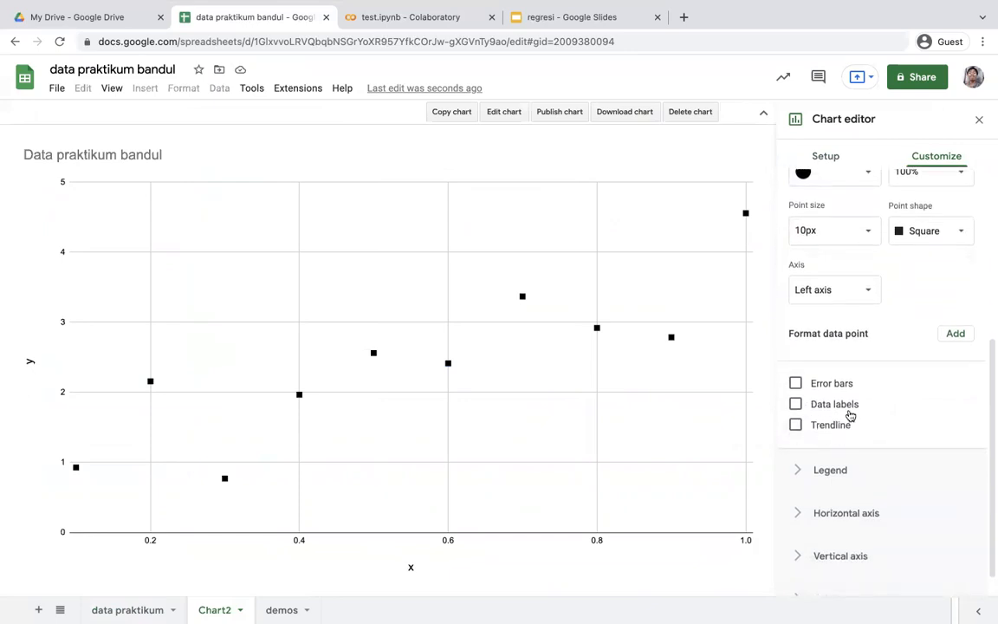
left_click(796, 425)
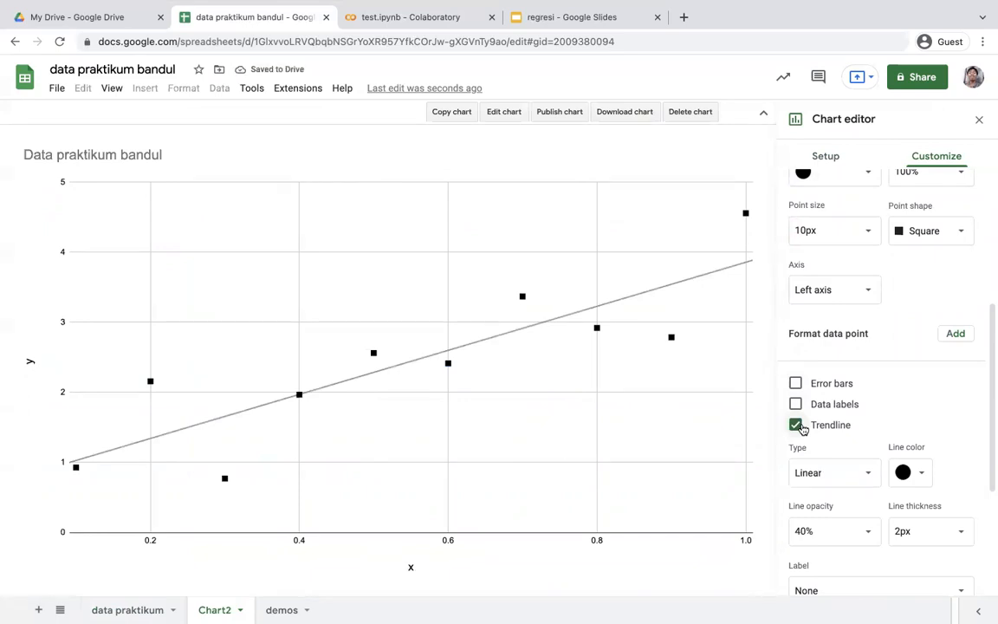
Try the Exponential type for the trendline, and switch it back to Linear
left_click(869, 474)
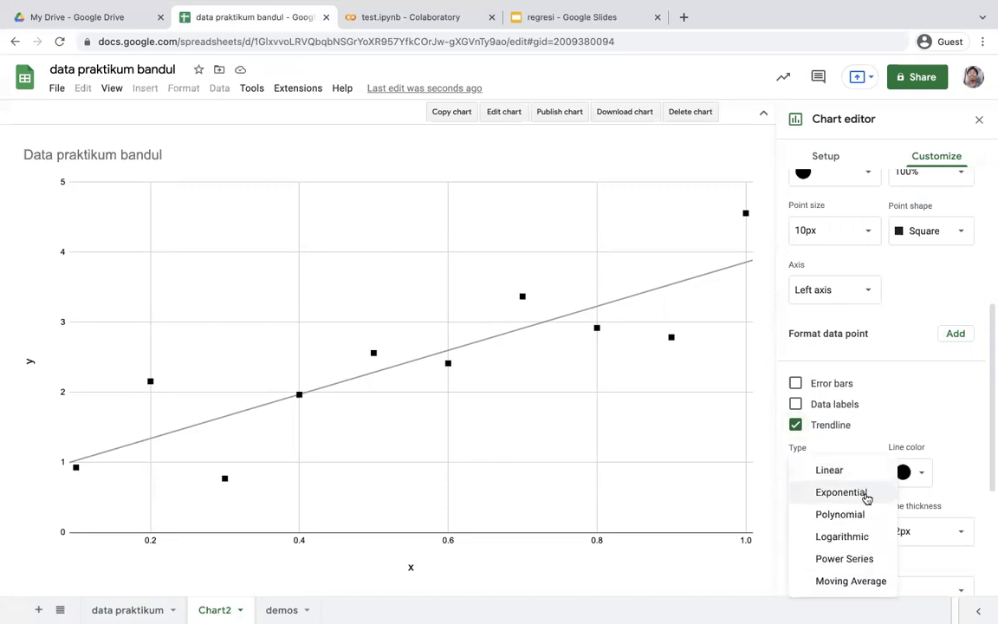
left_click(865, 493)
left_click(866, 478)
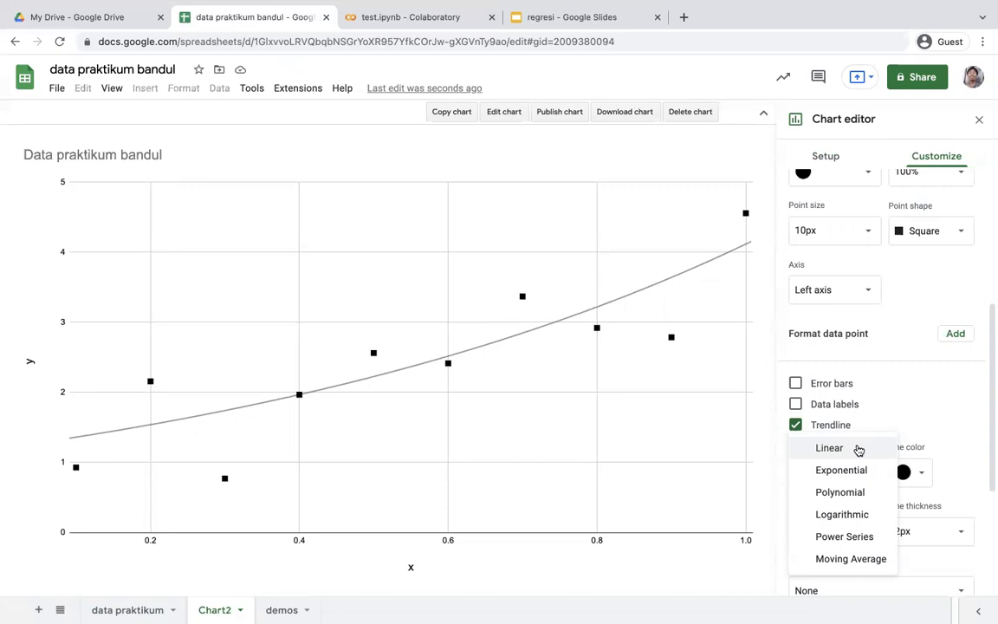
left_click(857, 449)
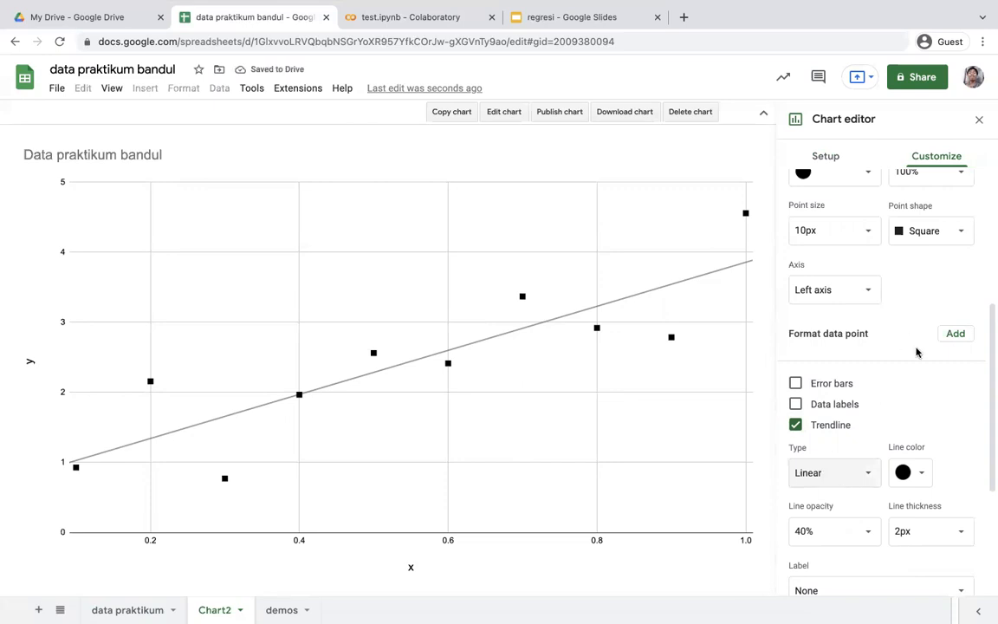
Label the trendline with its equation using the Use Equation option
scroll(887, 465, "down", 2)
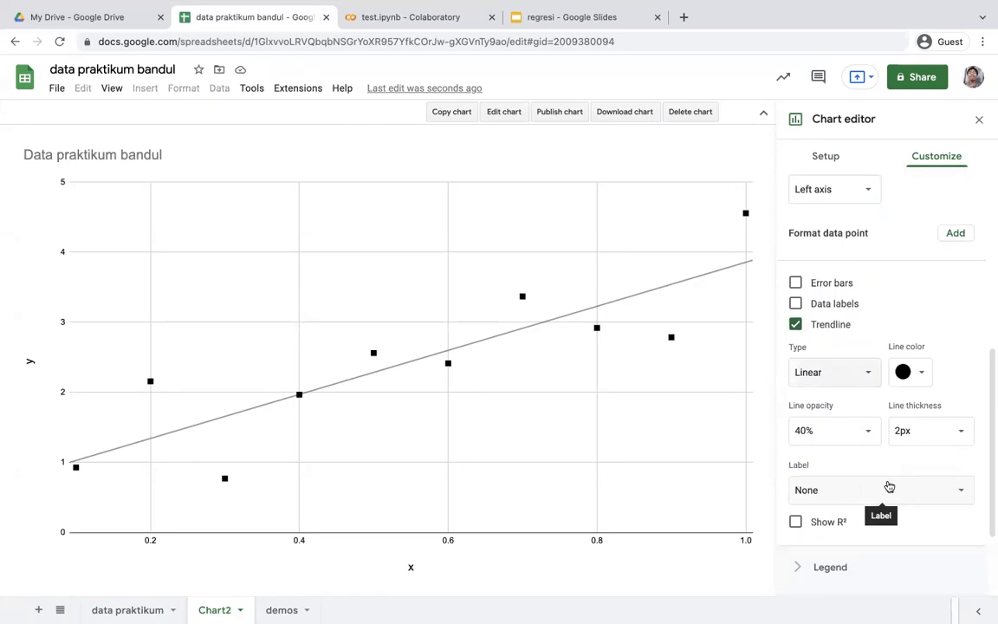
left_click(934, 497)
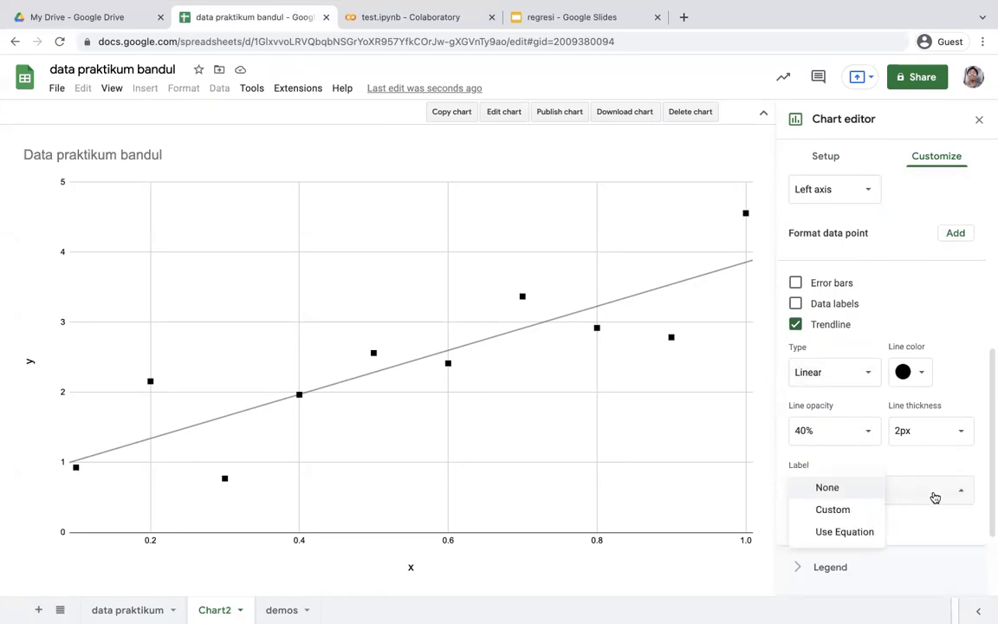
left_click(869, 532)
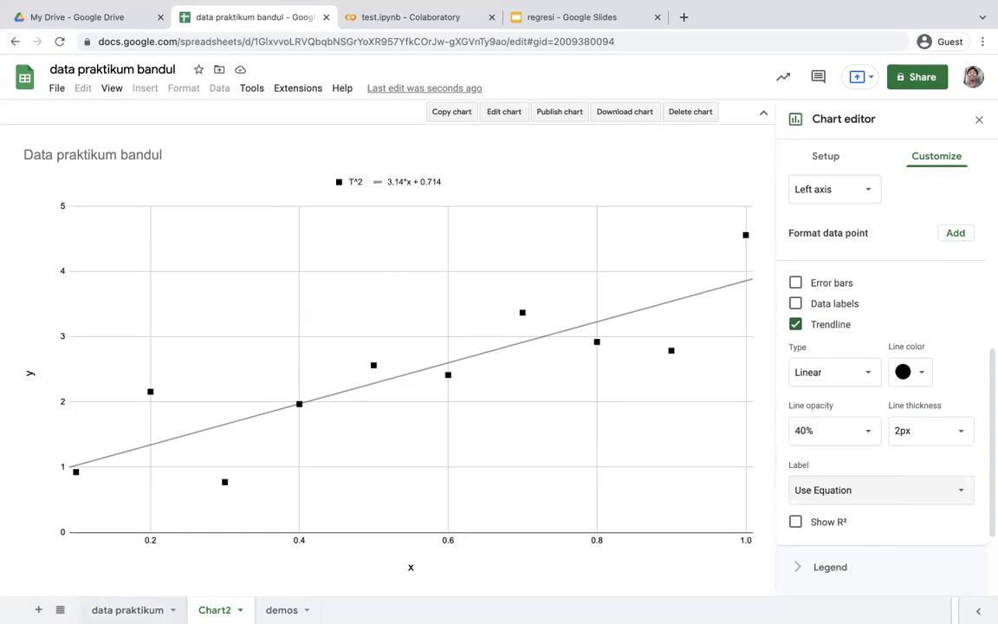
Review the Gradien and Konstanta values on the data praktikum sheet, and open the Desmos link in A2 of the demos sheet
left_click(127, 609)
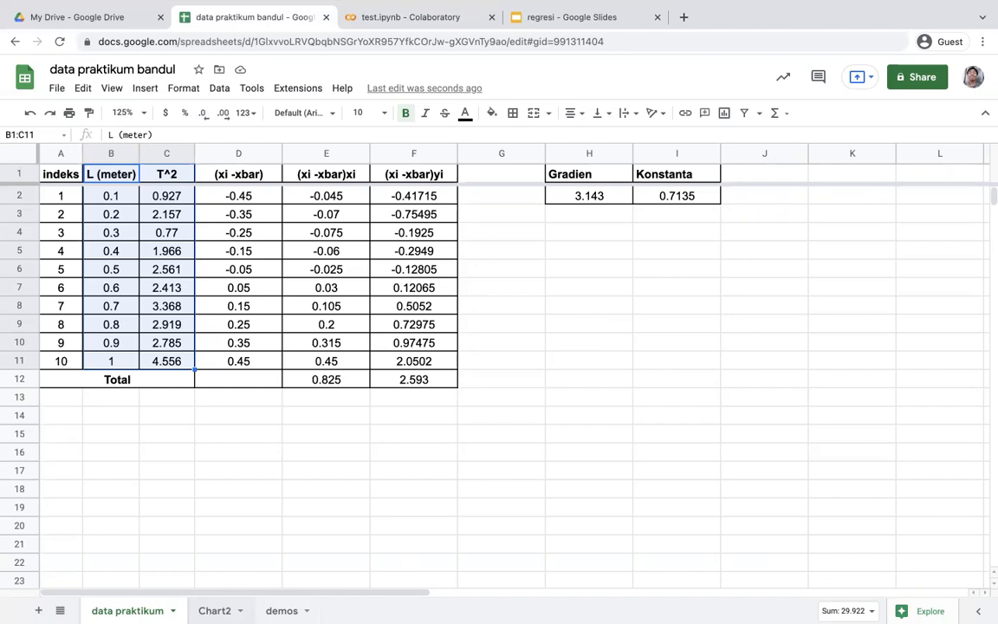
left_click(283, 610)
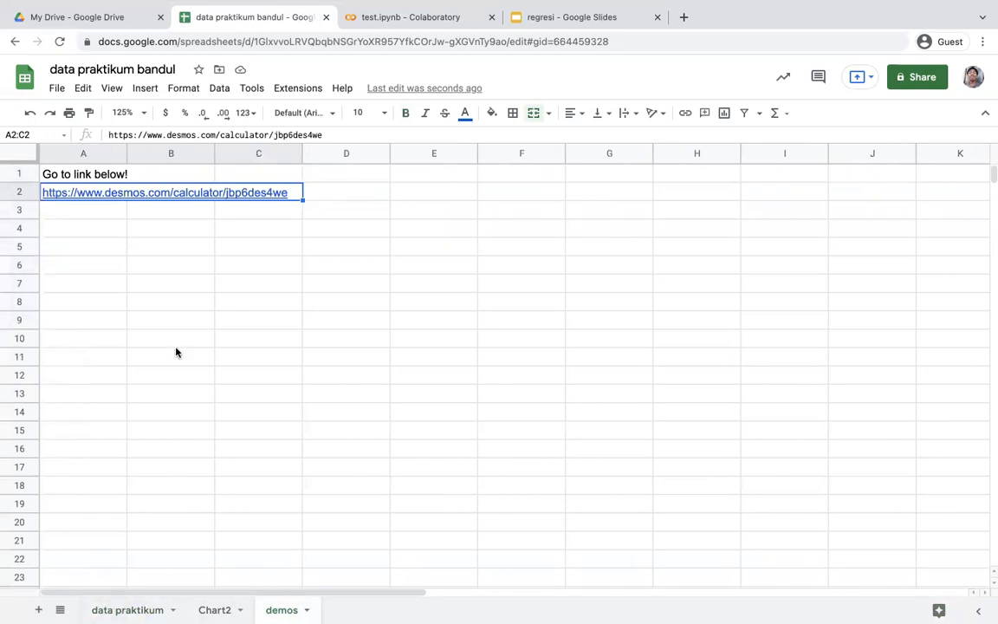
mouse_move(205, 194)
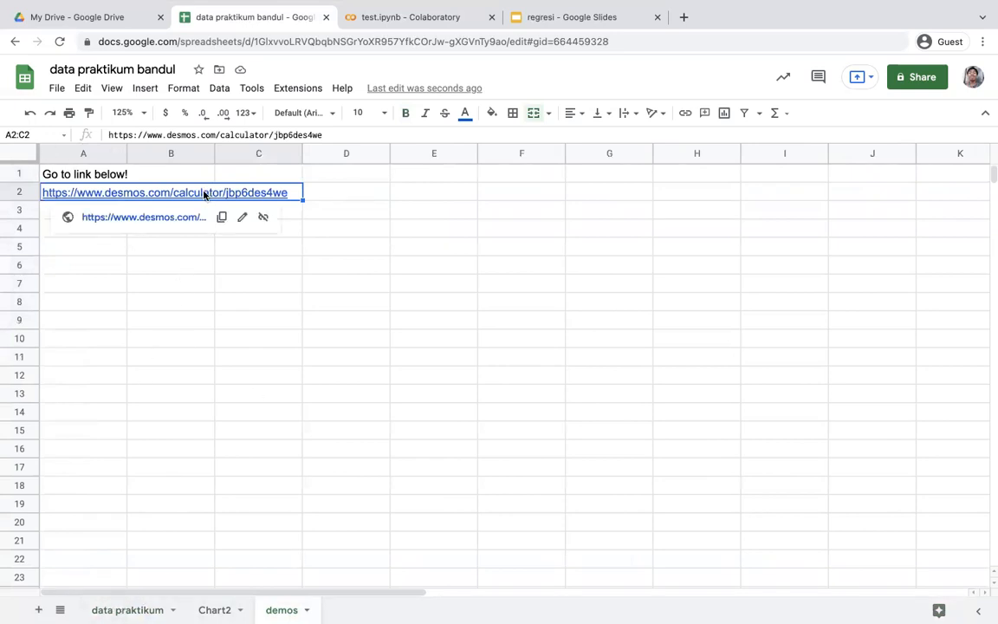
left_click(143, 216)
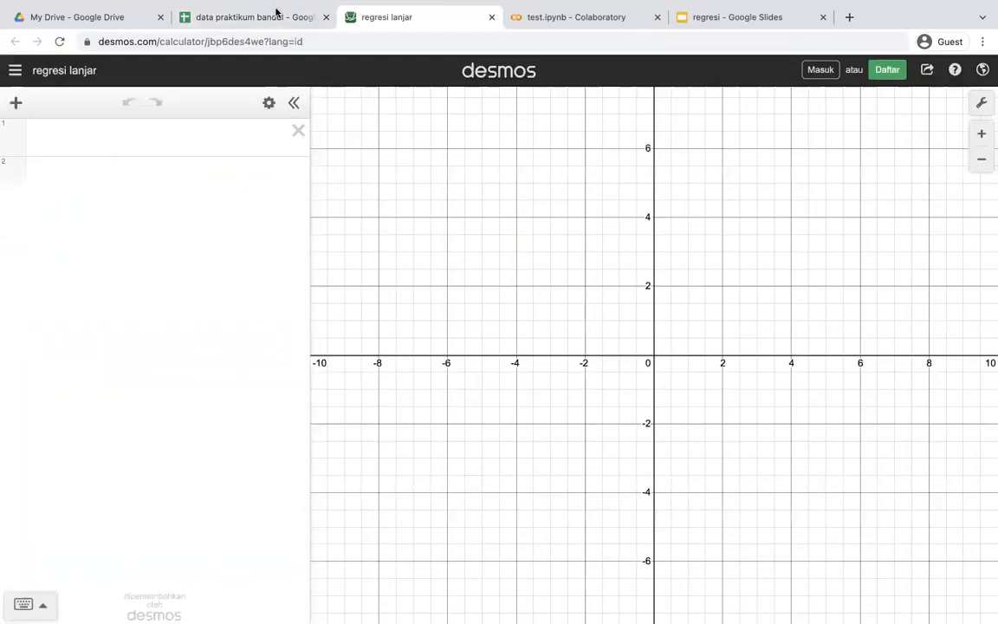
Copy the L and T^2 values in B2:C11 from the data praktikum sheet in Google Sheets into the first expression in Desmos
left_click(249, 16)
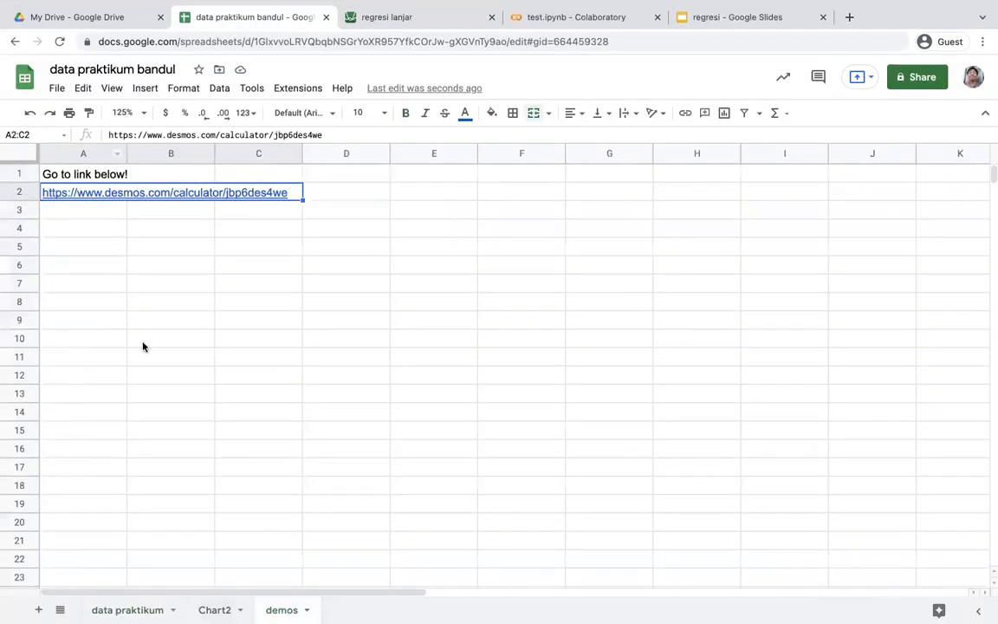
left_click(127, 610)
left_click(113, 497)
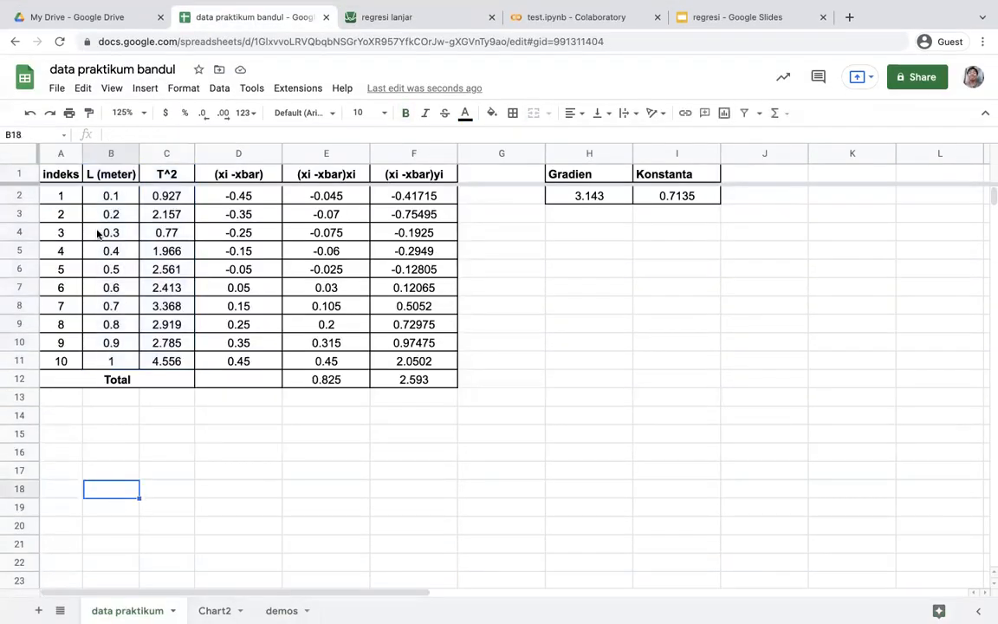
left_click_drag(95, 197, 168, 362)
key("ctrl+c")
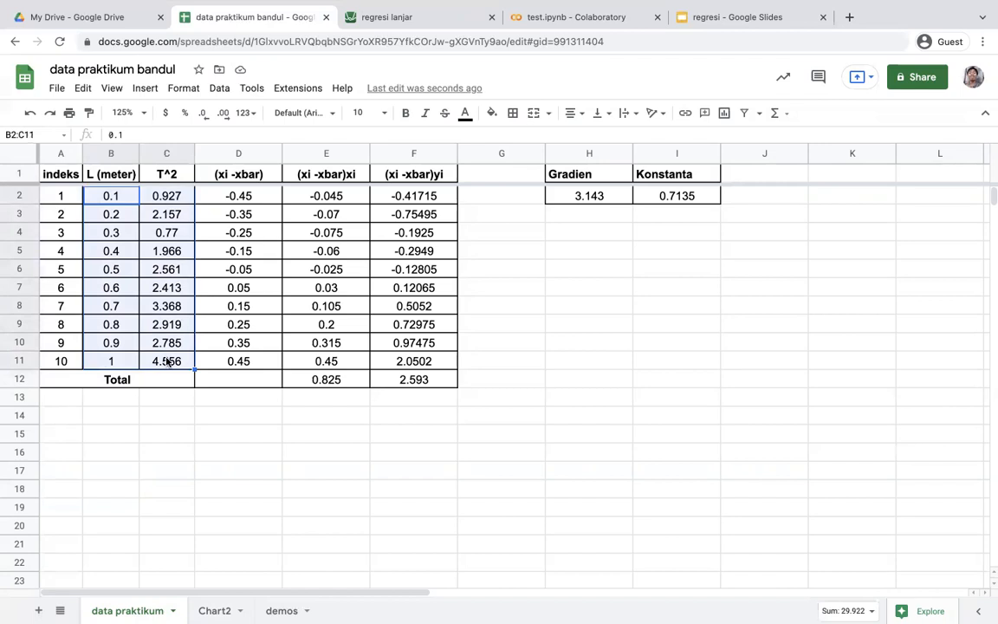
left_click(388, 24)
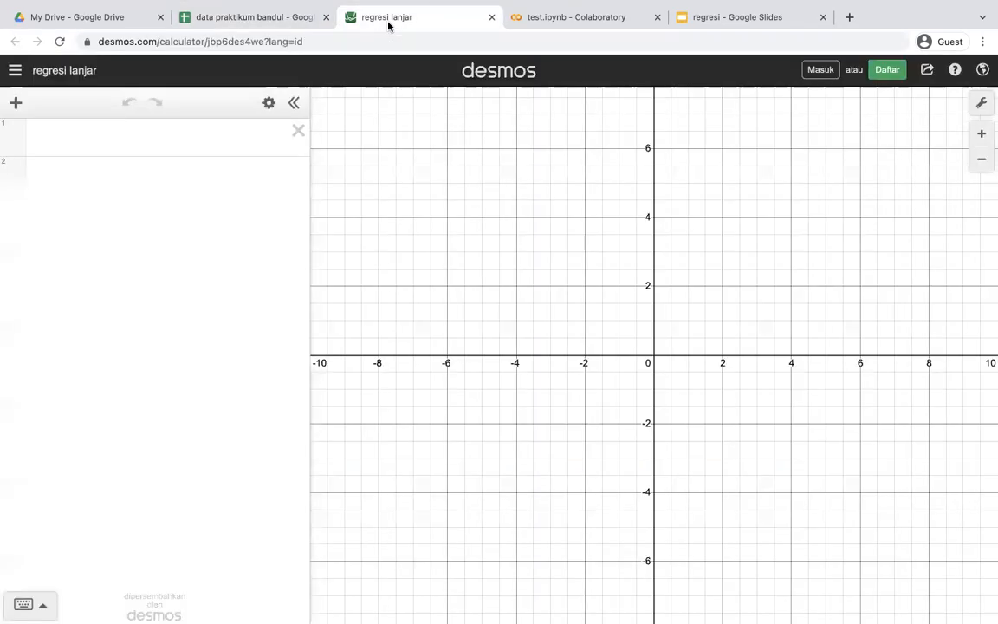
left_click(224, 142)
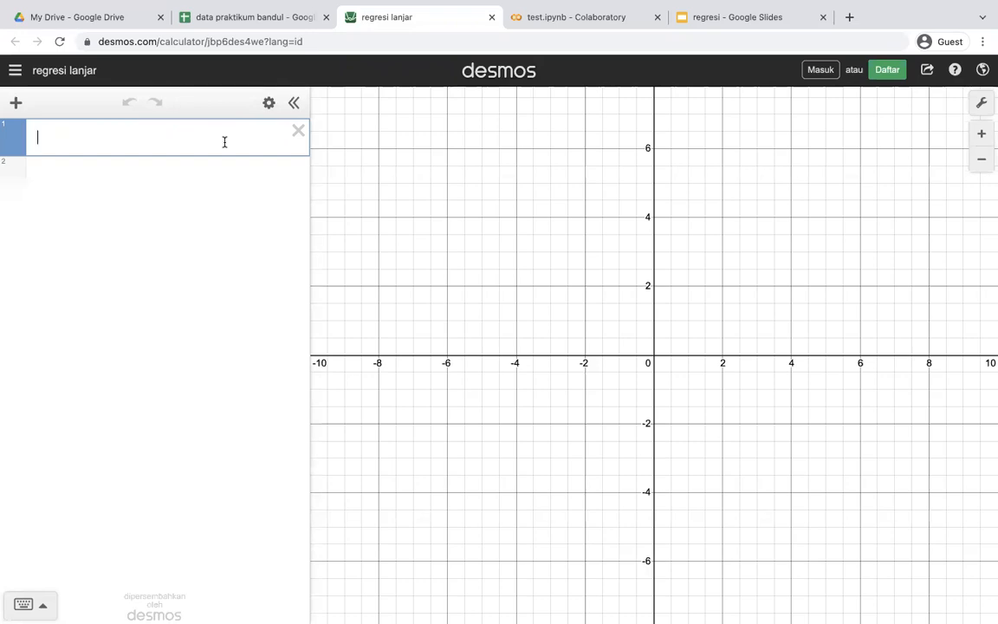
key("ctrl+v")
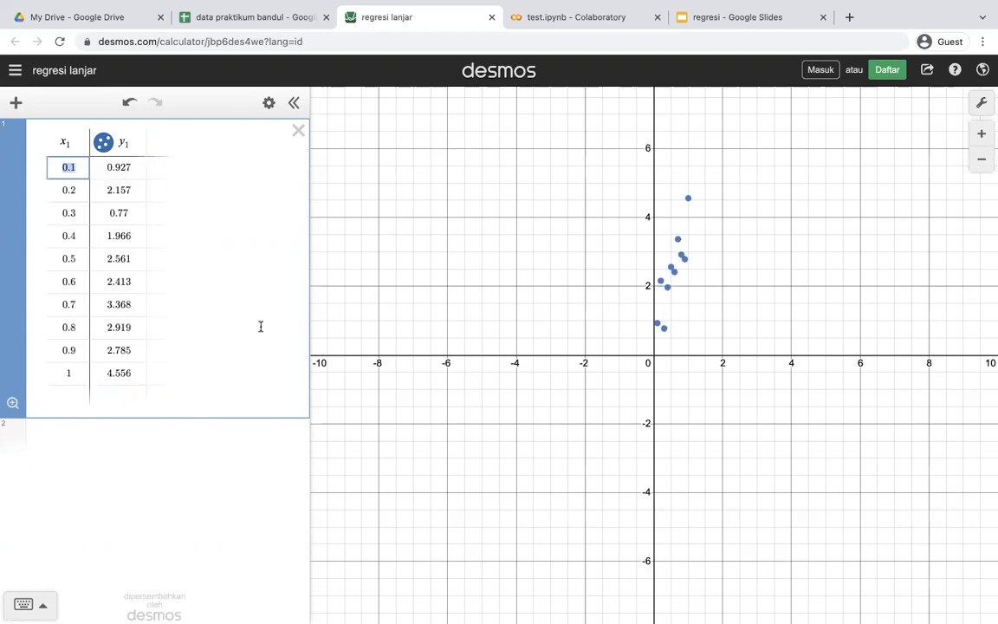
Set the graph's x-axis range from 0 to 1.5
left_click(985, 103)
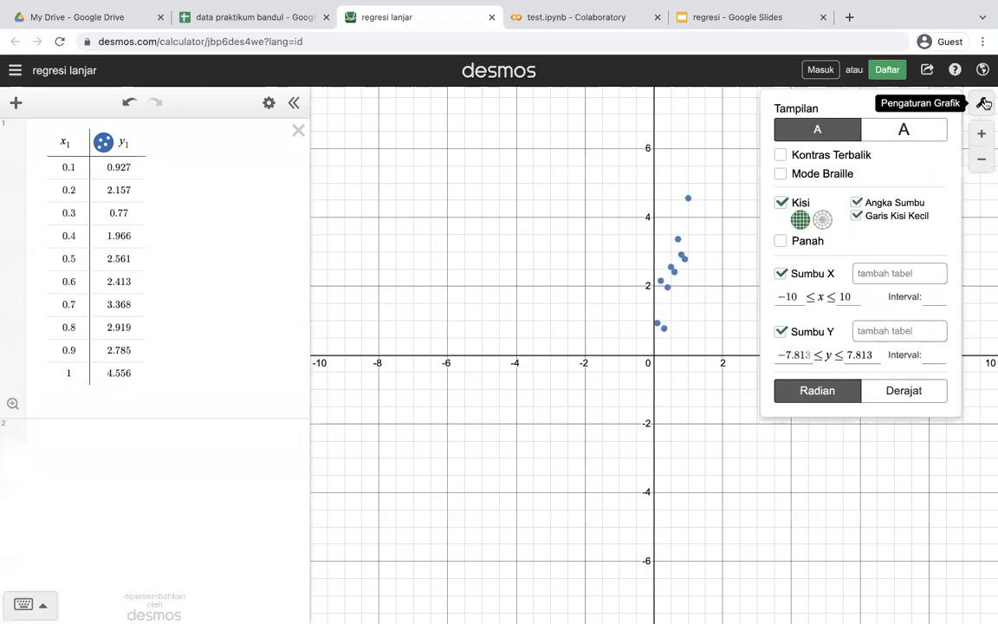
left_click(798, 296)
key("BackSpace")
key("BackSpace")
key("BackSpace")
type("0")
left_click(838, 297)
key("BackSpace")
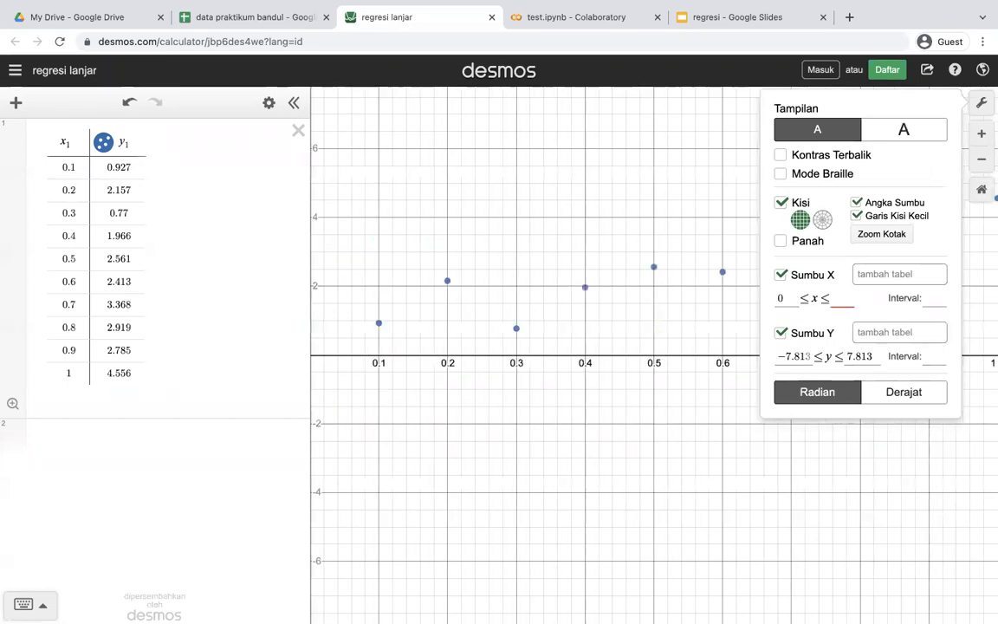
type("1.5")
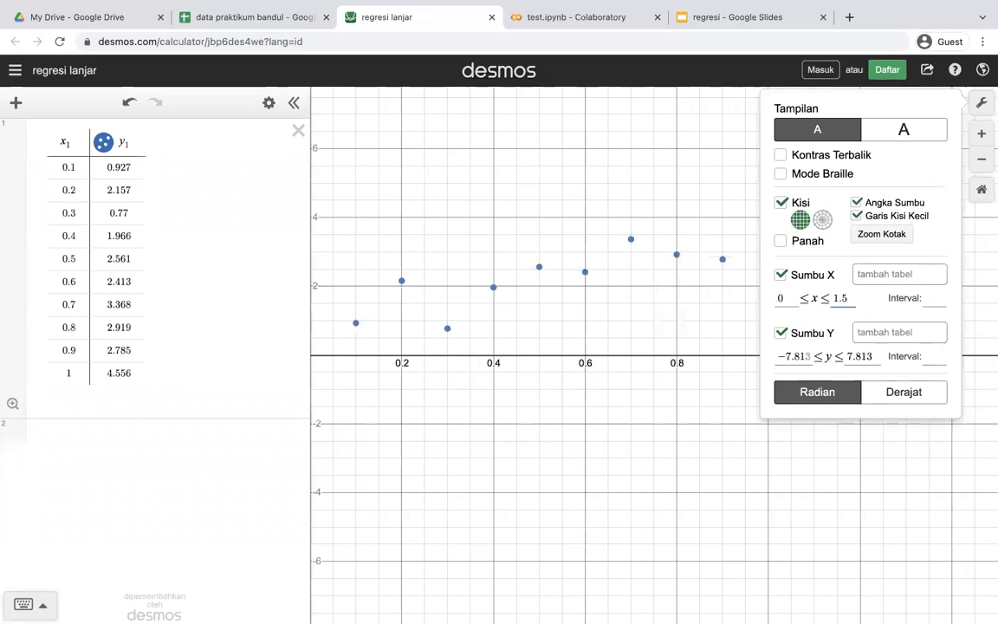
Set the graph's y-axis range from 0 to 5 and close the graph settings
left_click_drag(814, 356, 746, 360)
left_click(804, 354)
left_click_drag(809, 354, 755, 356)
type("0")
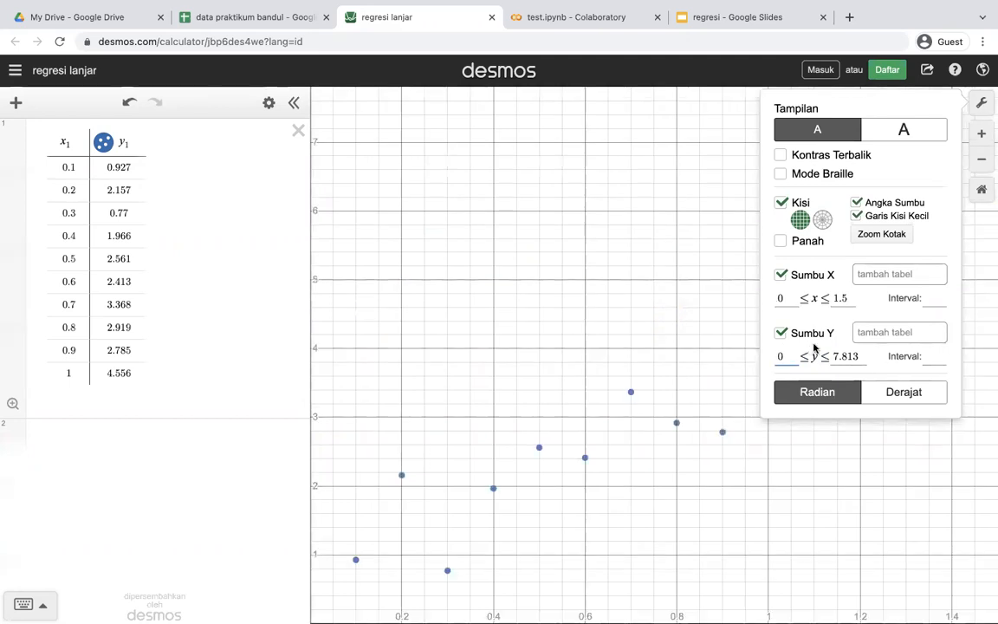
left_click_drag(858, 356, 830, 356)
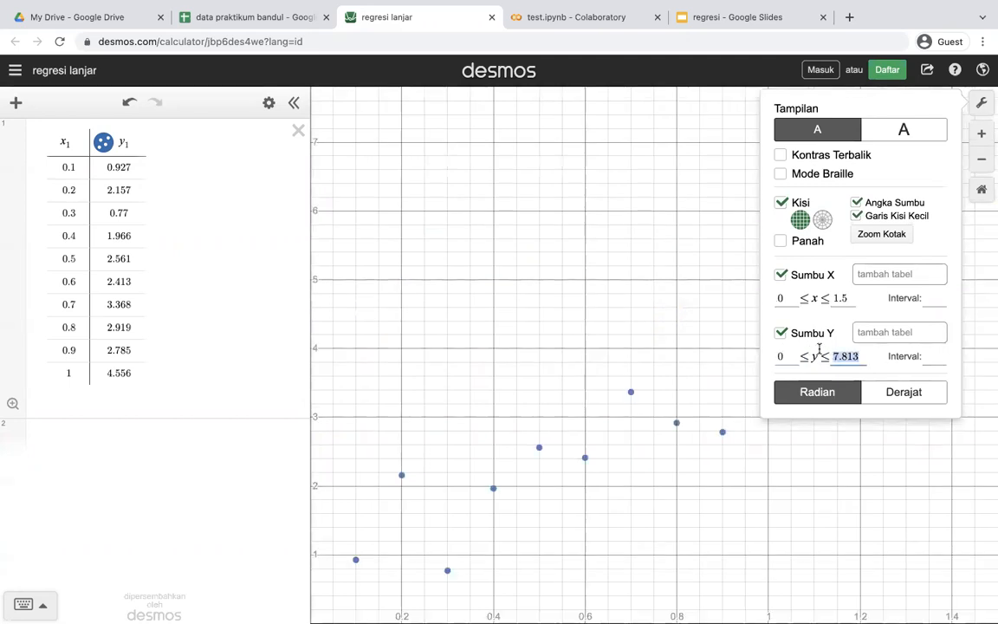
type("6")
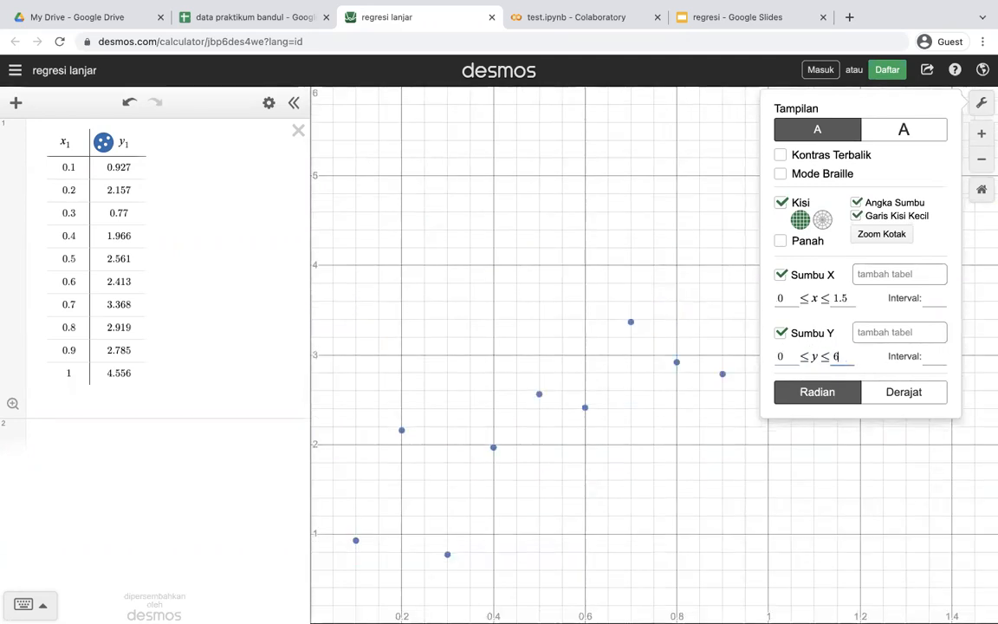
key("BackSpace")
type("5")
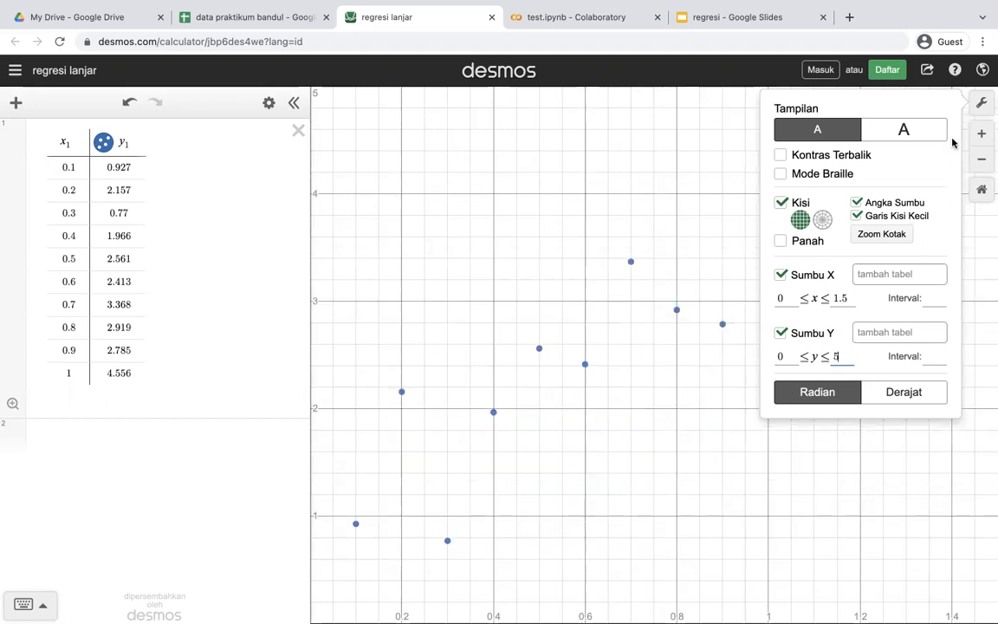
left_click(980, 102)
Enter the linear regression y1 ~ ax1 + b as a new expression below the data table
scroll(661, 424, "down", 5)
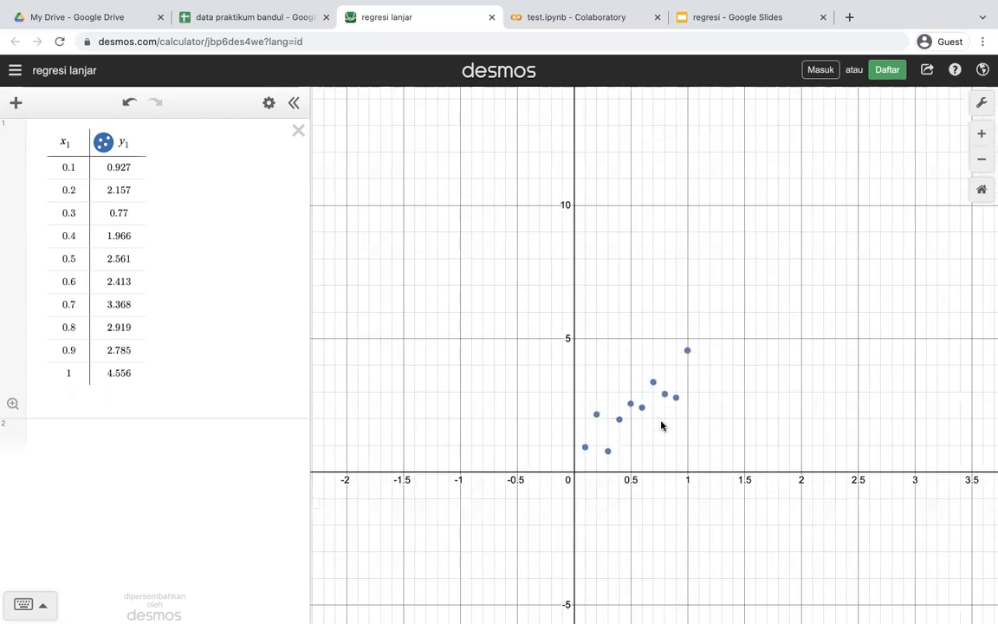
scroll(659, 424, "up", 3)
scroll(659, 424, "up", 3)
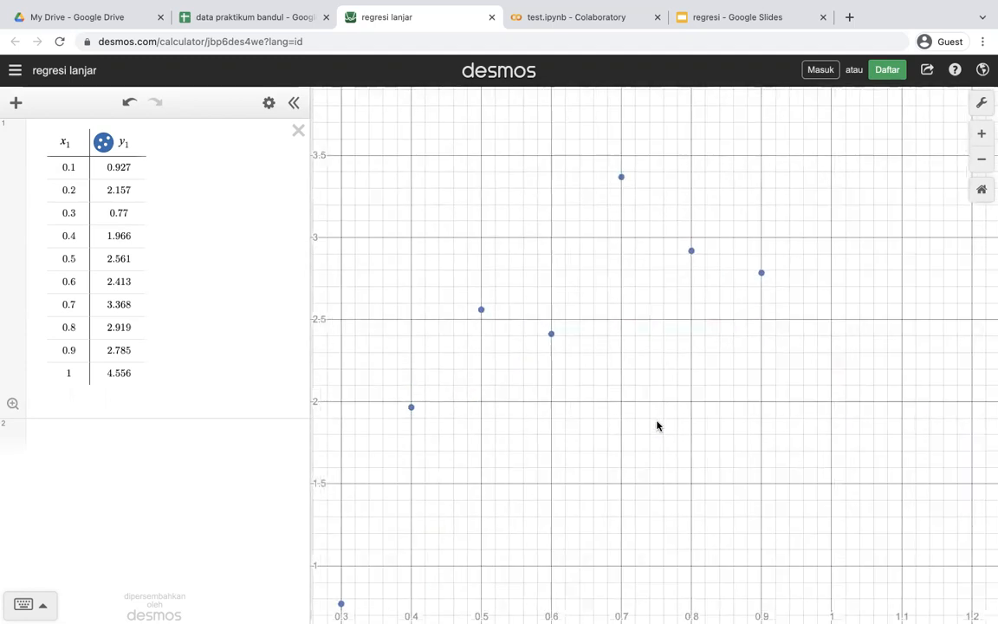
scroll(656, 425, "down", 2)
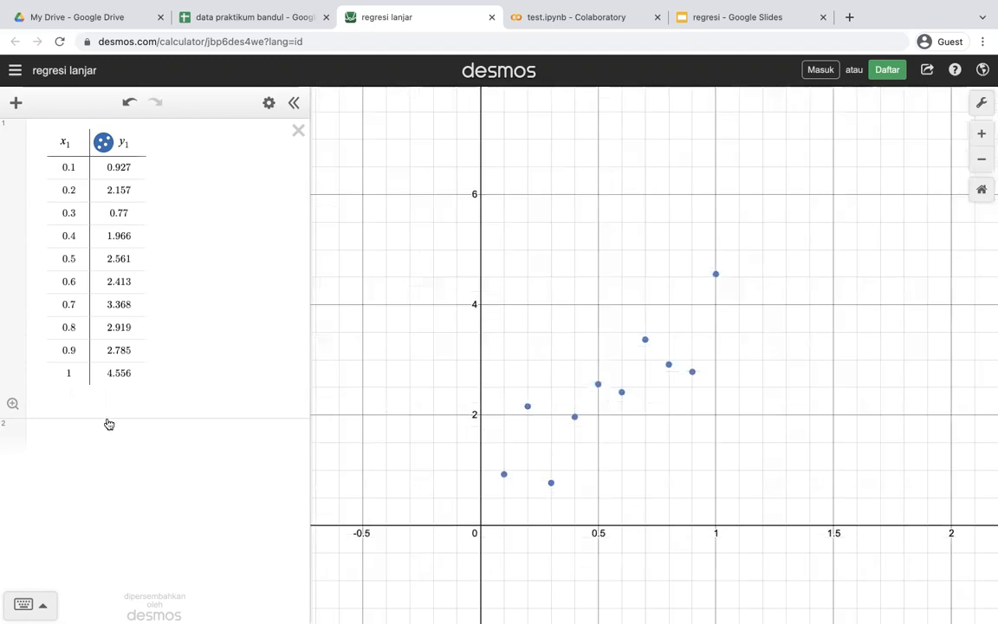
left_click(72, 433)
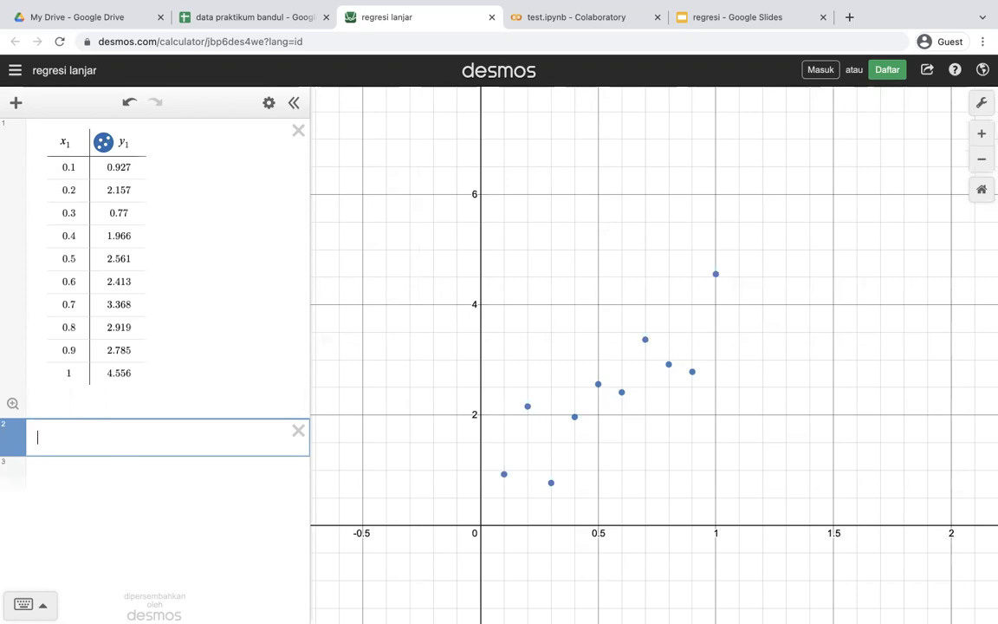
type("y1")
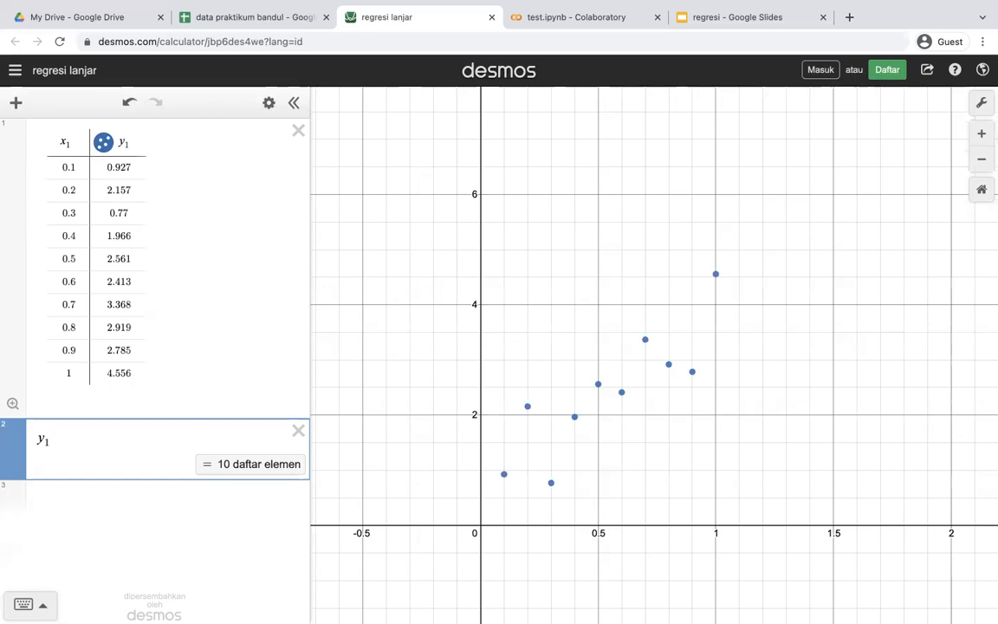
type("~")
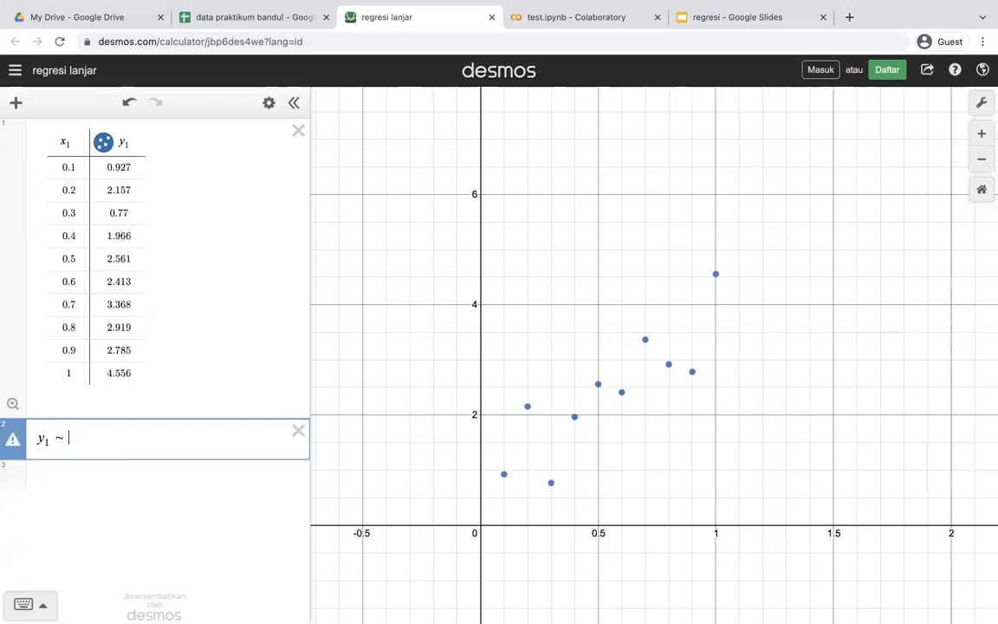
type(" ax1")
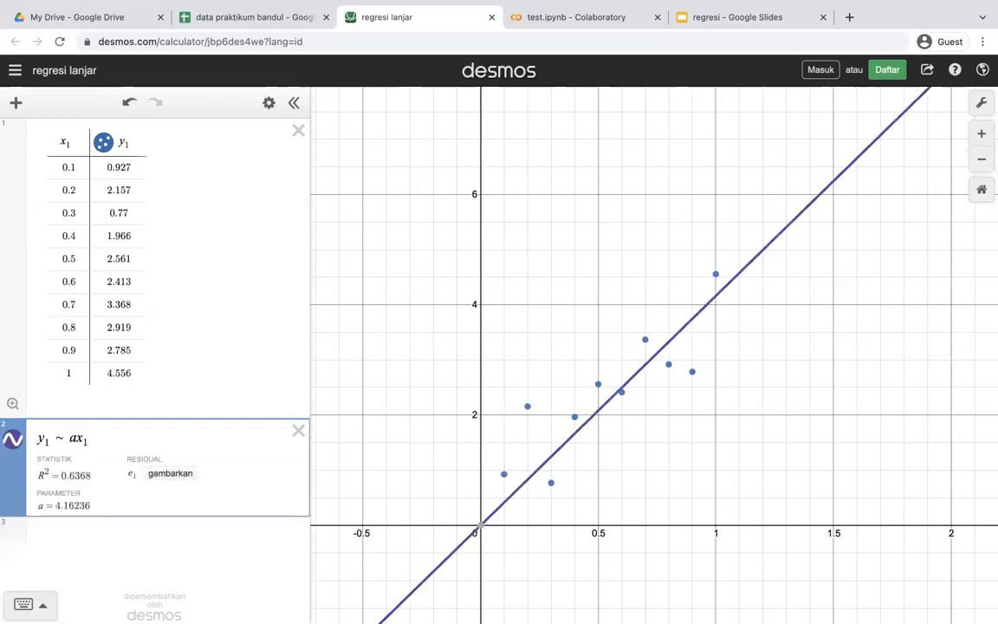
type(" + ")
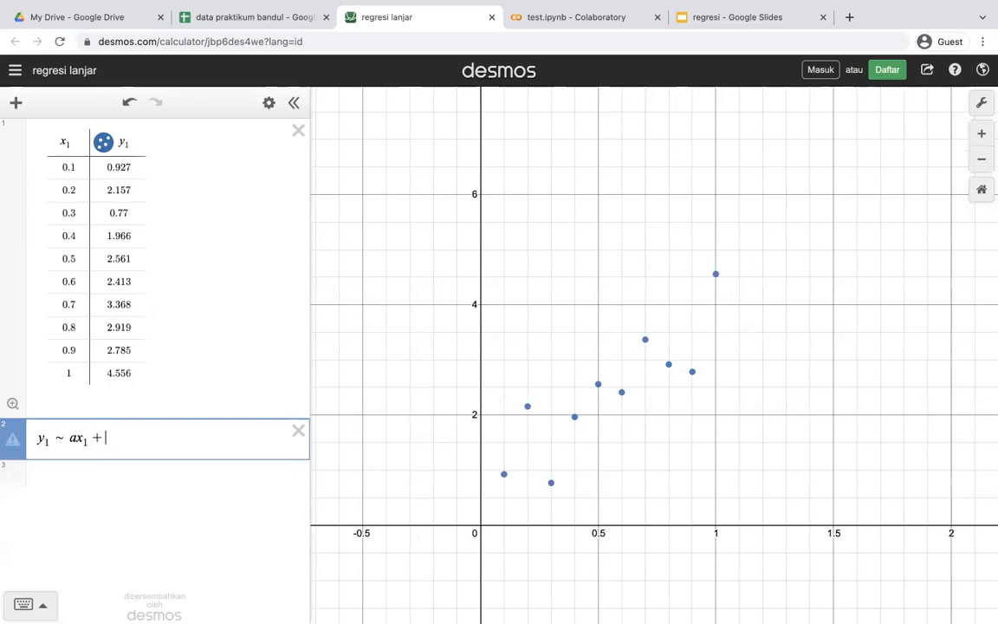
type("b")
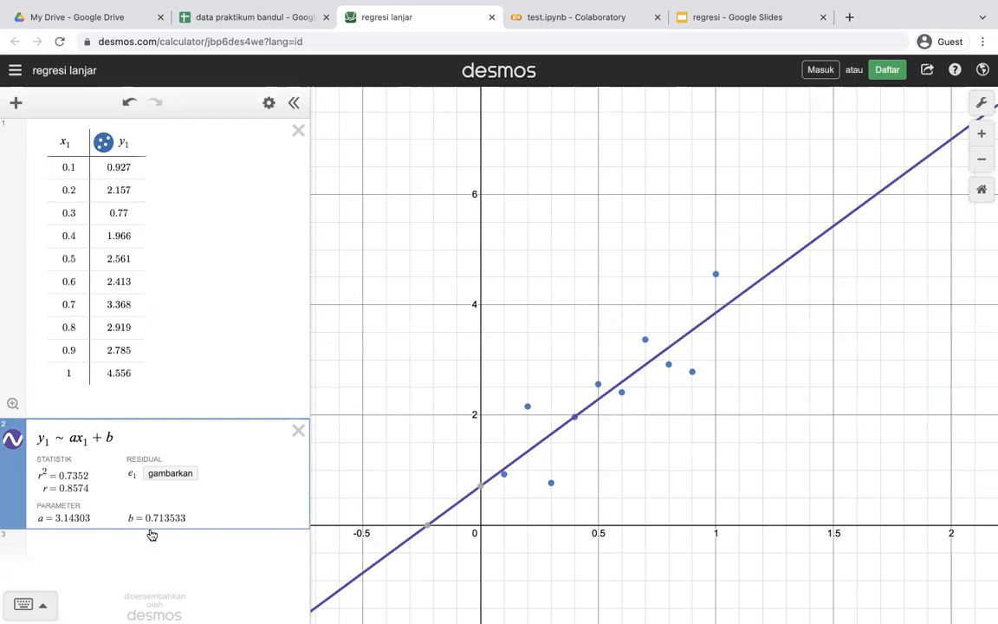
Remove the constant term b from the regression expression
key("BackSpace")
key("BackSpace")
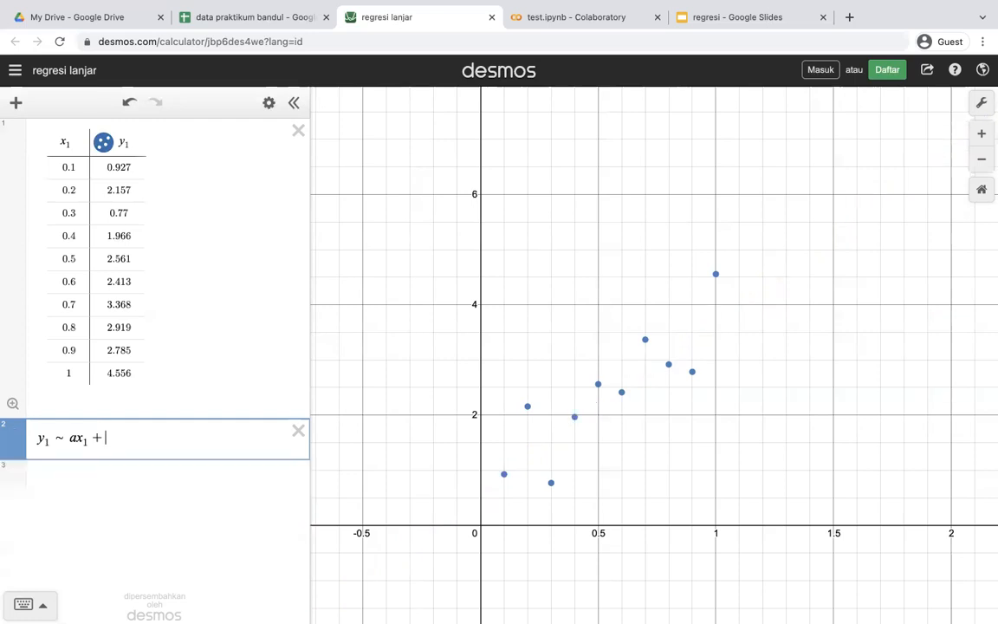